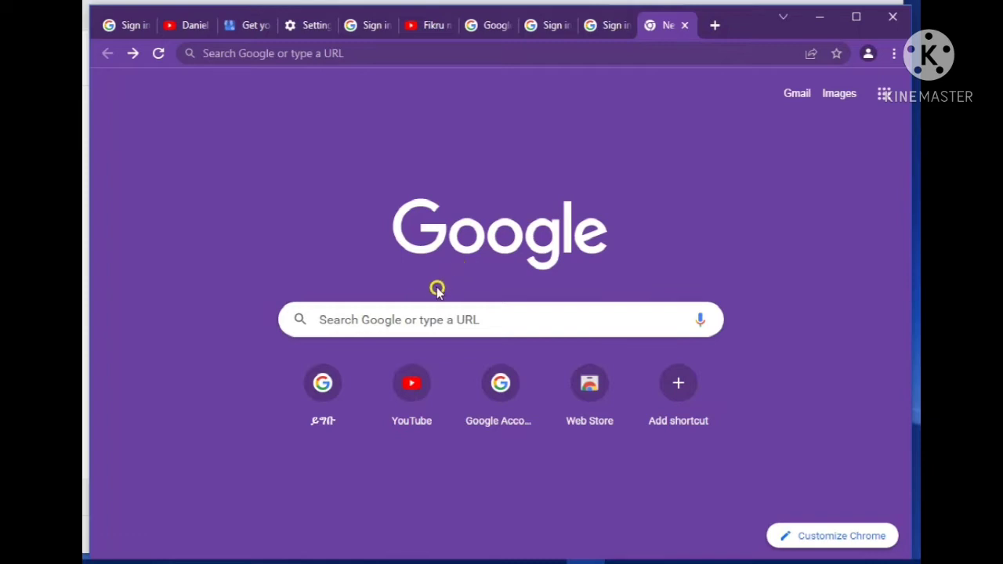
left_click(423, 310)
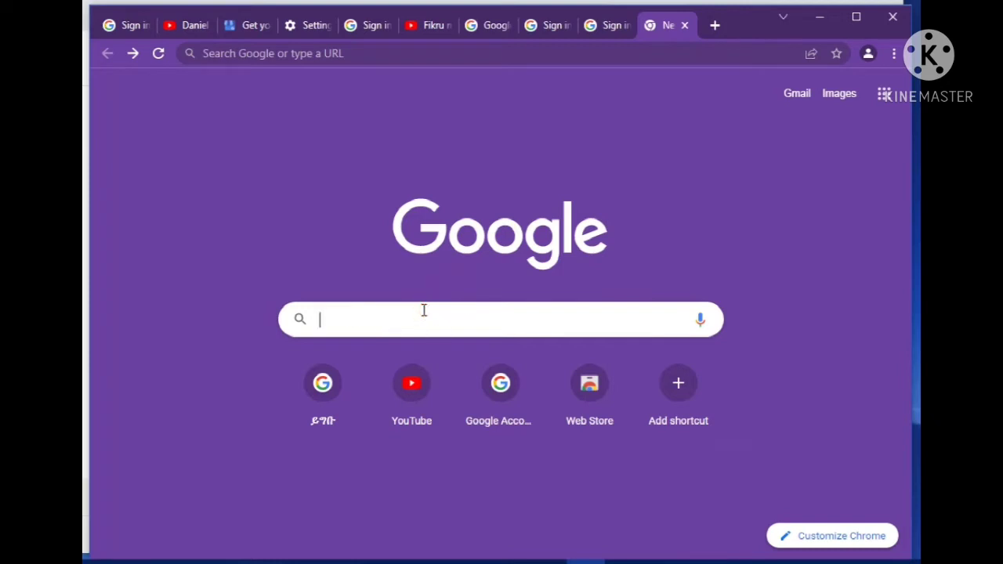
type("www")
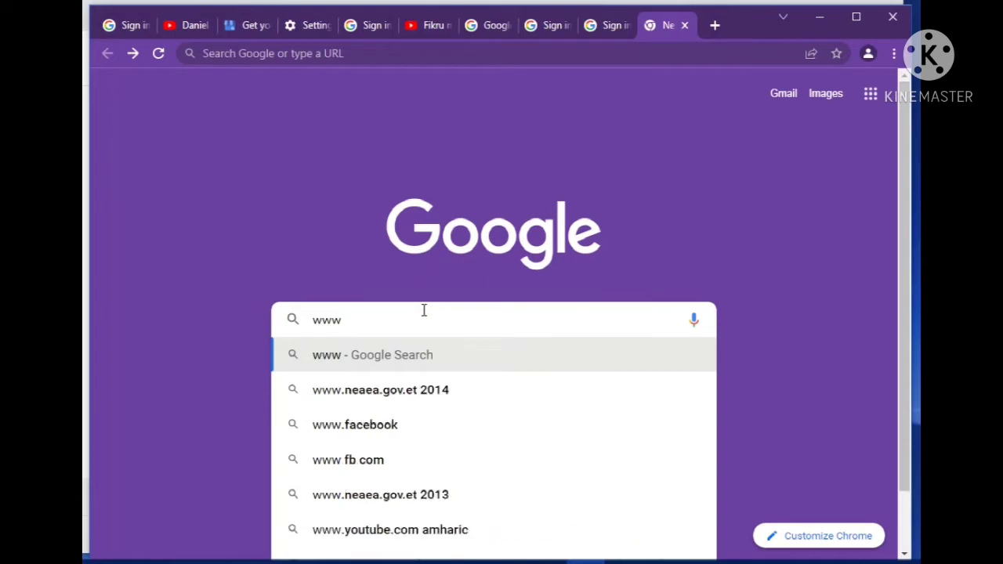
type(".yoy")
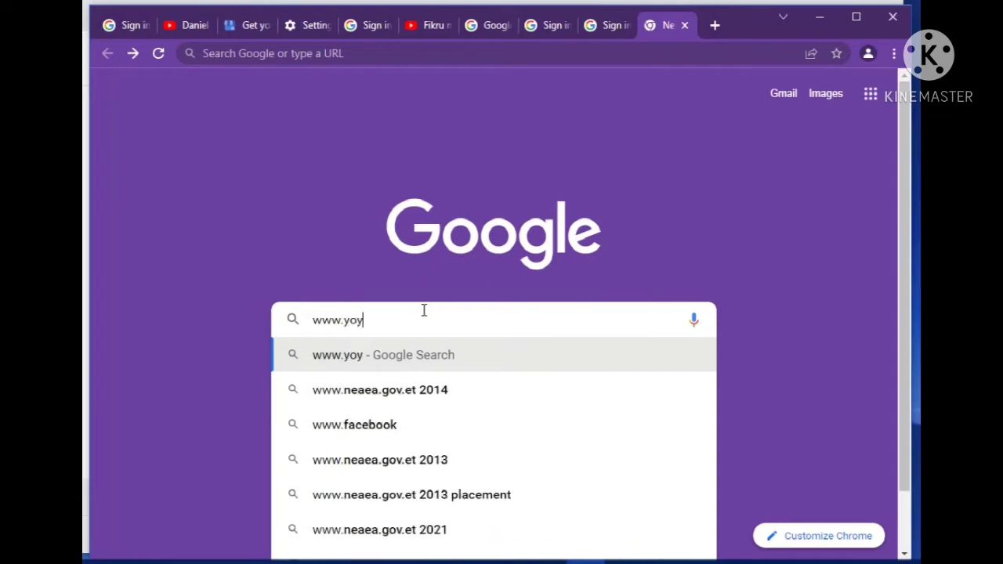
key("BackSpace")
type("utube.com")
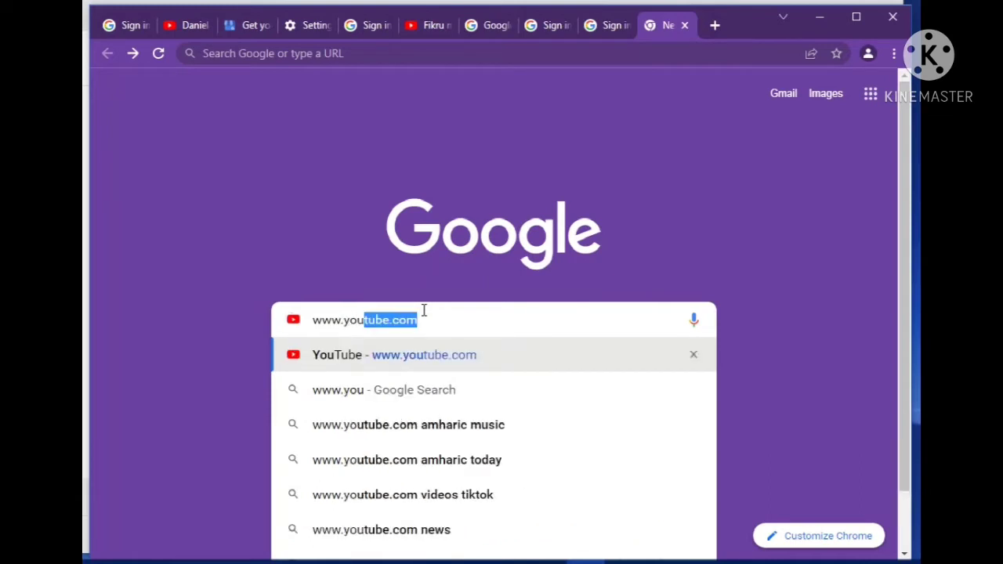
left_click(391, 363)
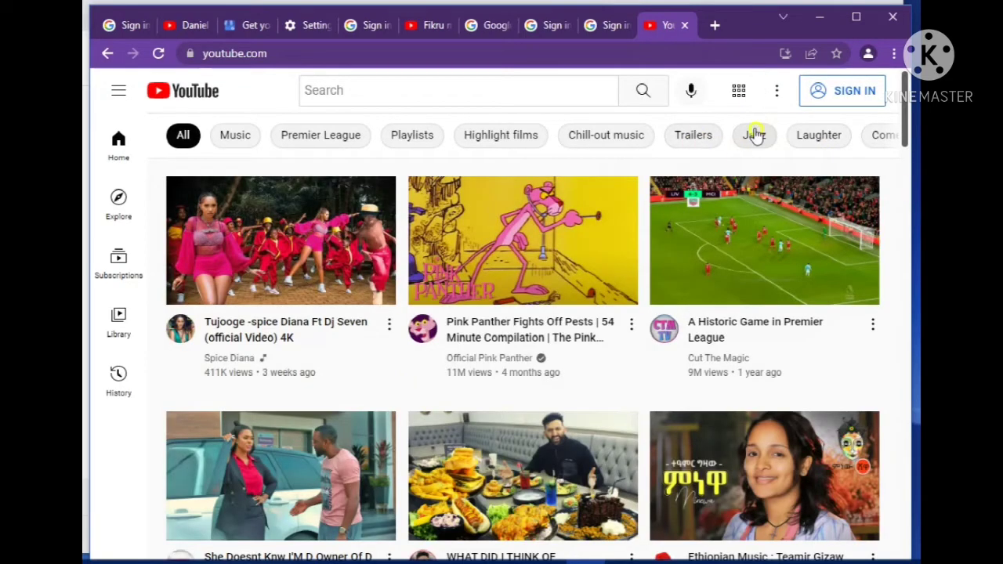
- From YouTube's sign-in, choose another account and create a new Google account for managing a business
left_click(833, 92)
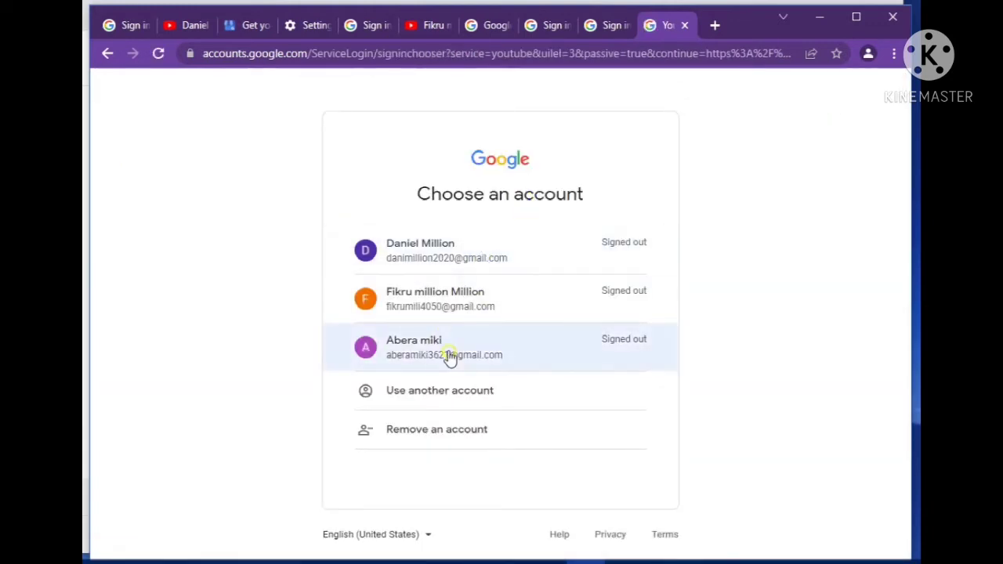
left_click(449, 396)
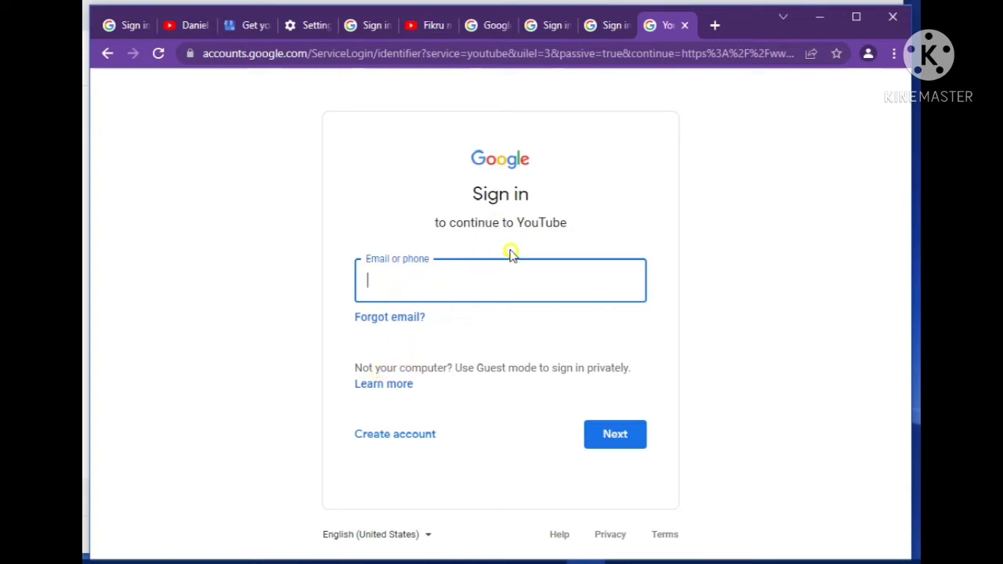
left_click(396, 427)
left_click(396, 437)
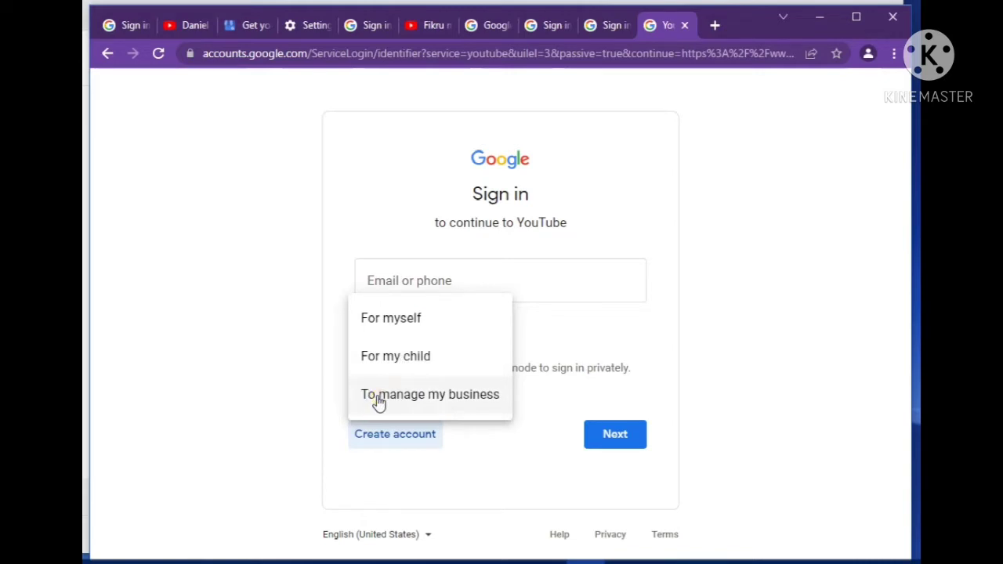
left_click(379, 396)
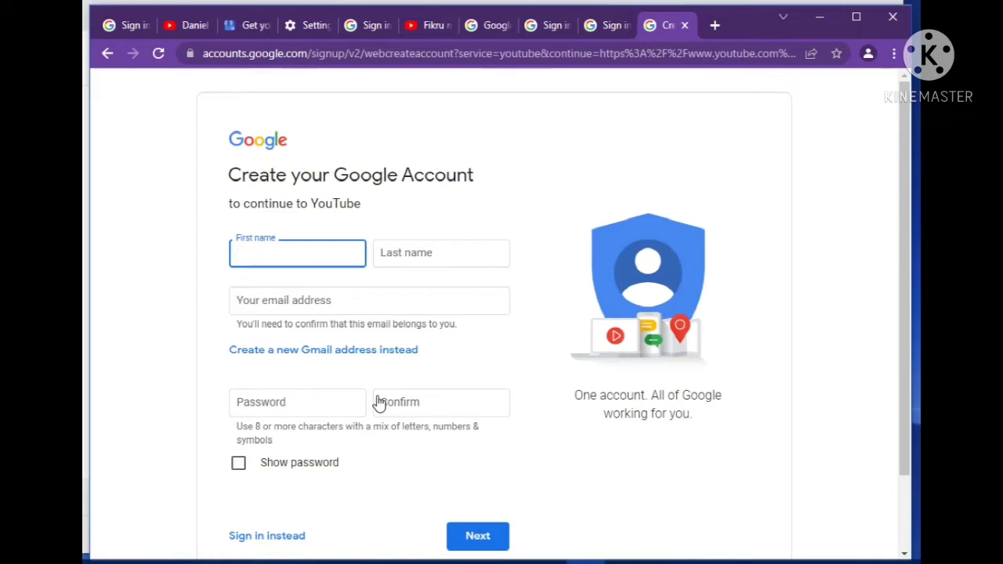
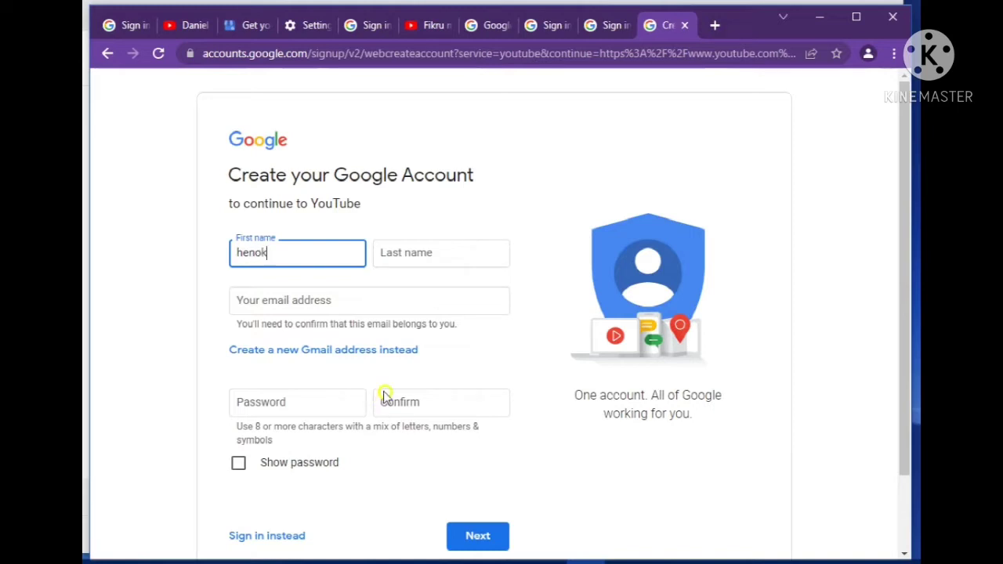
- Fill in the first and last name, then opt to create a new Gmail address instead
left_click(414, 259)
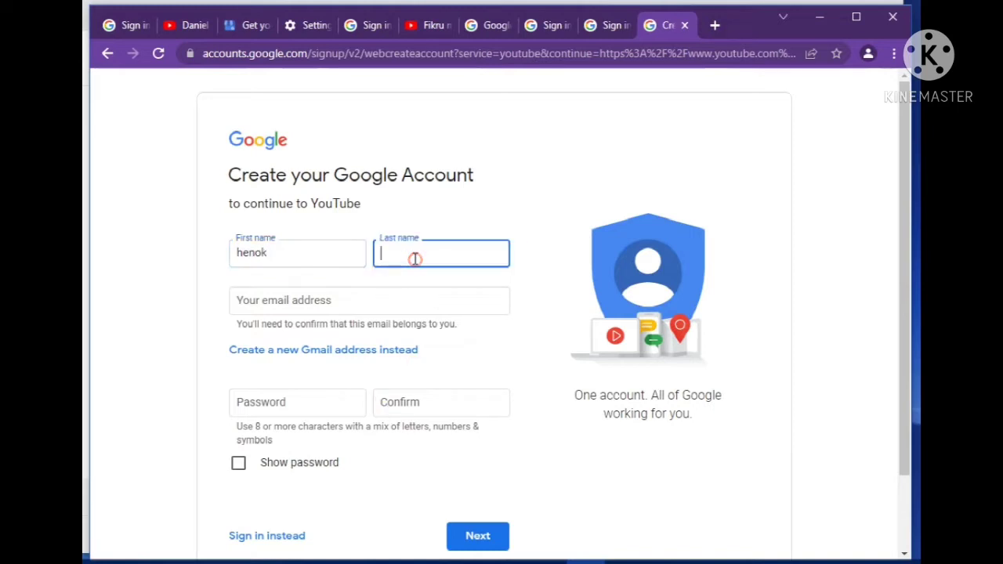
left_click(339, 295)
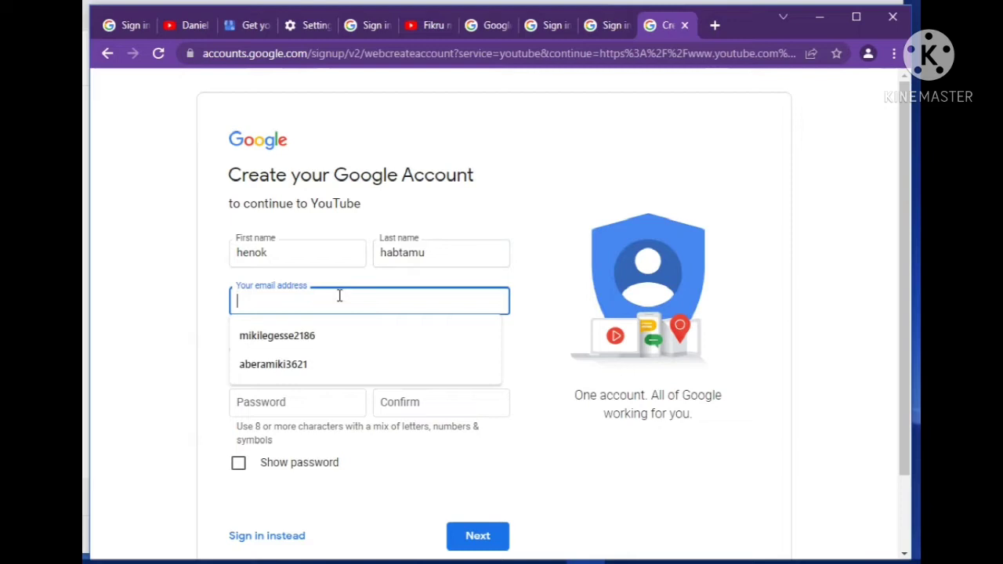
left_click(529, 366)
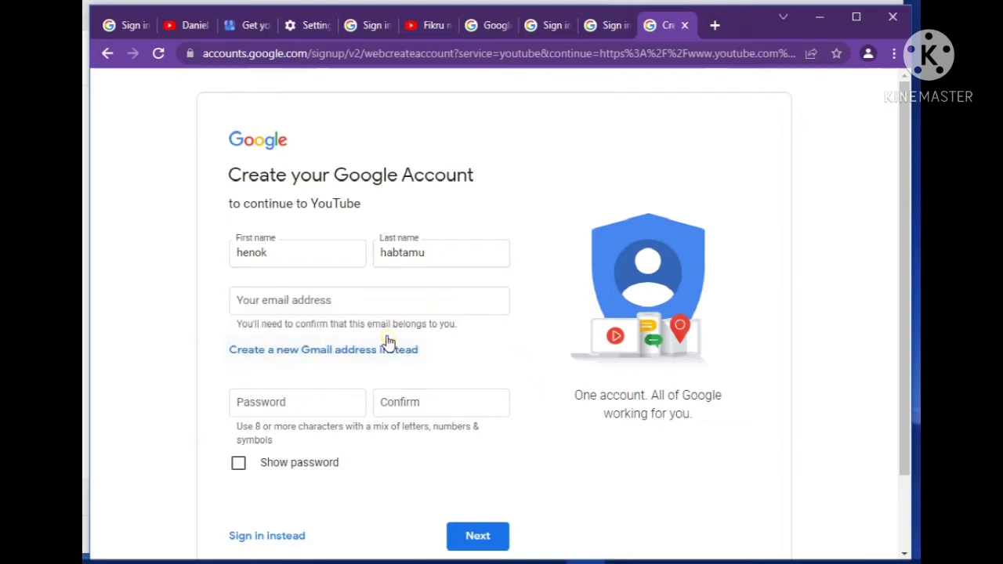
left_click(342, 350)
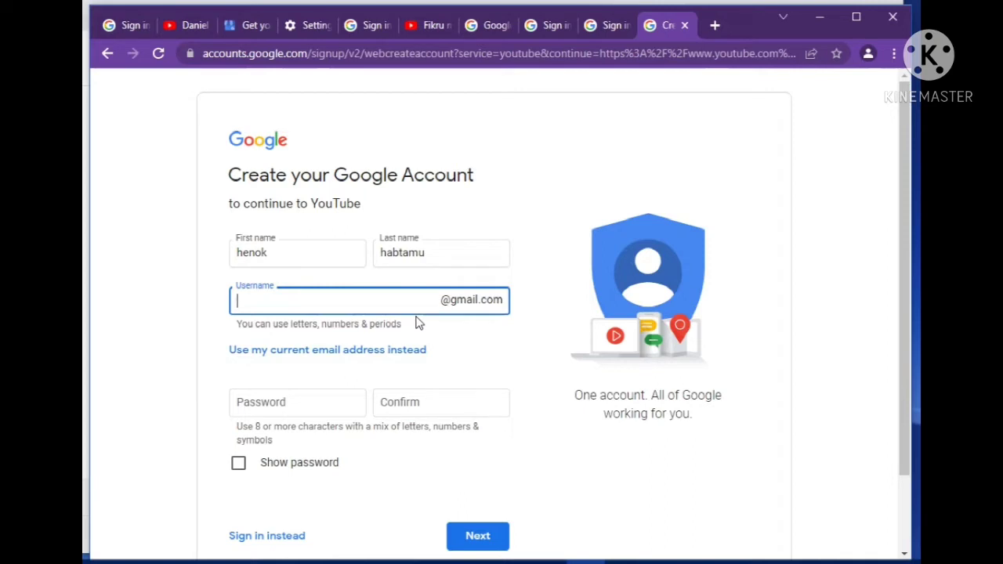
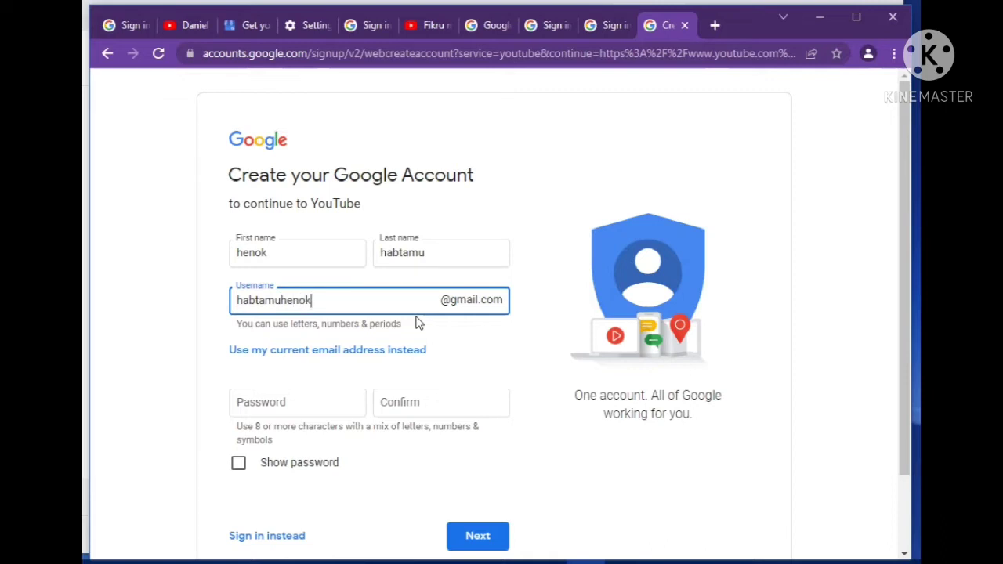
- Enter the chosen new Gmail username and move on to the Password field
key("Tab")
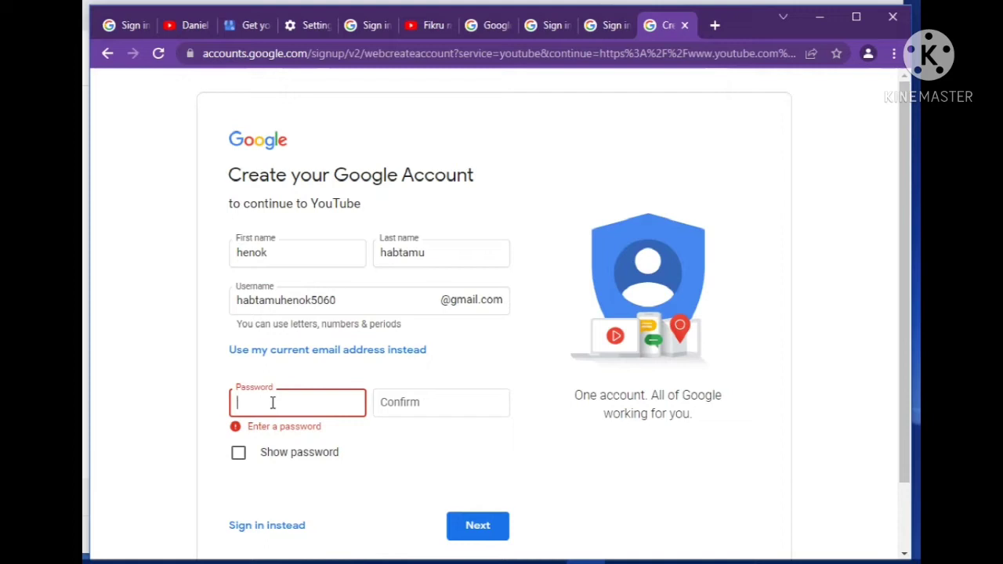
- Enter the account password, retype it in Confirm, and submit the sign-up details
left_click(422, 408)
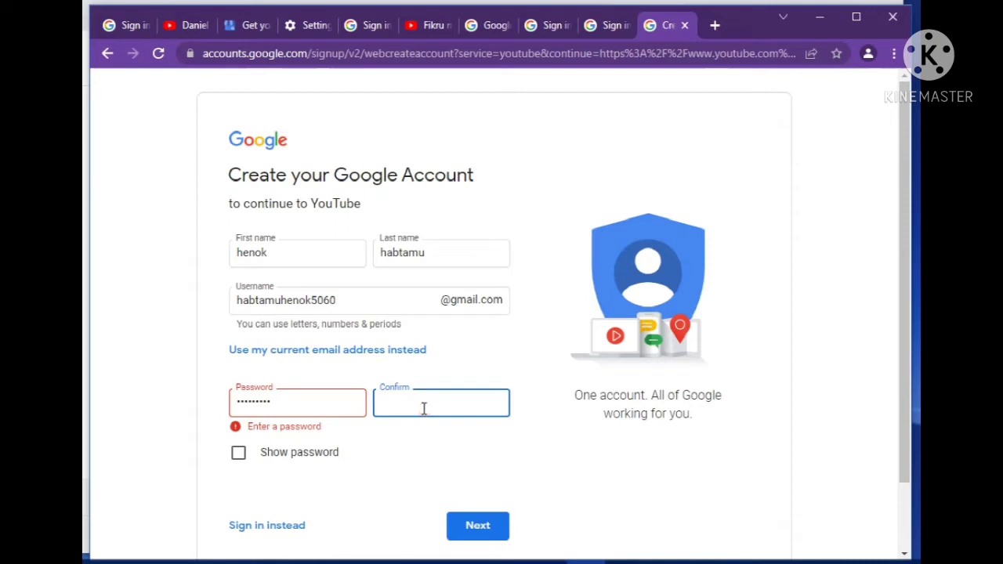
left_click(483, 531)
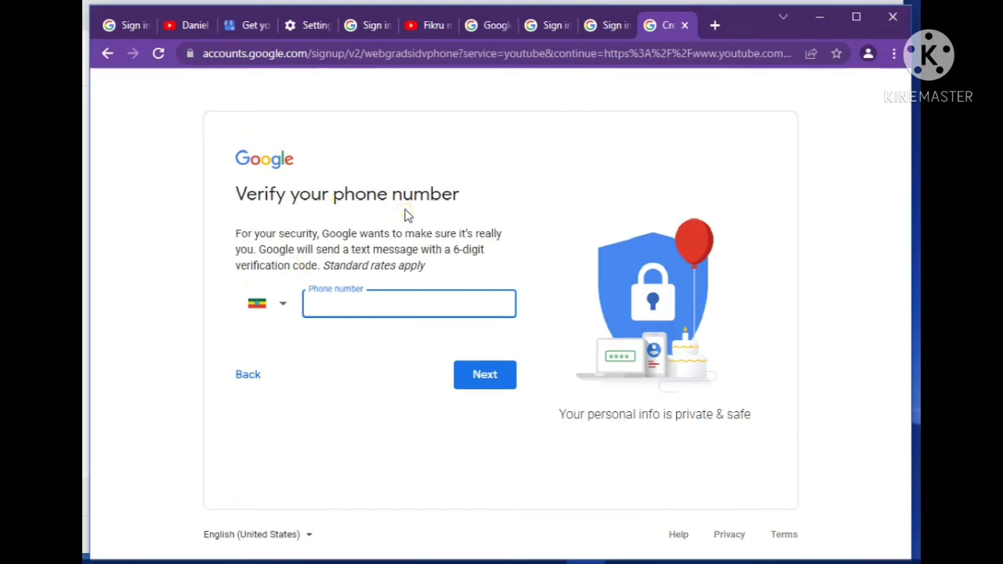
- Enter the Ethiopian phone number, correcting its last digit, and request a verification code
left_click(338, 302)
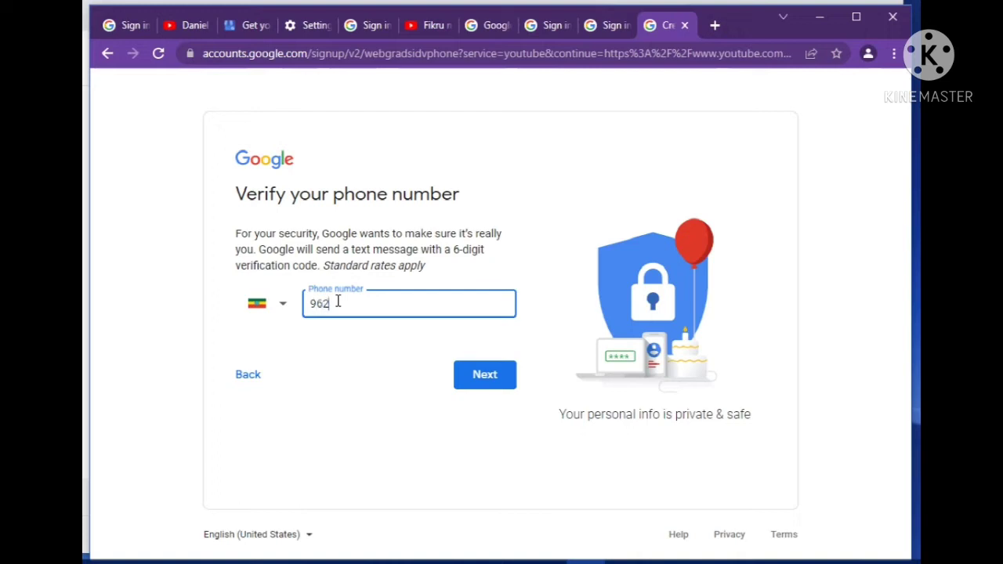
left_click(481, 374)
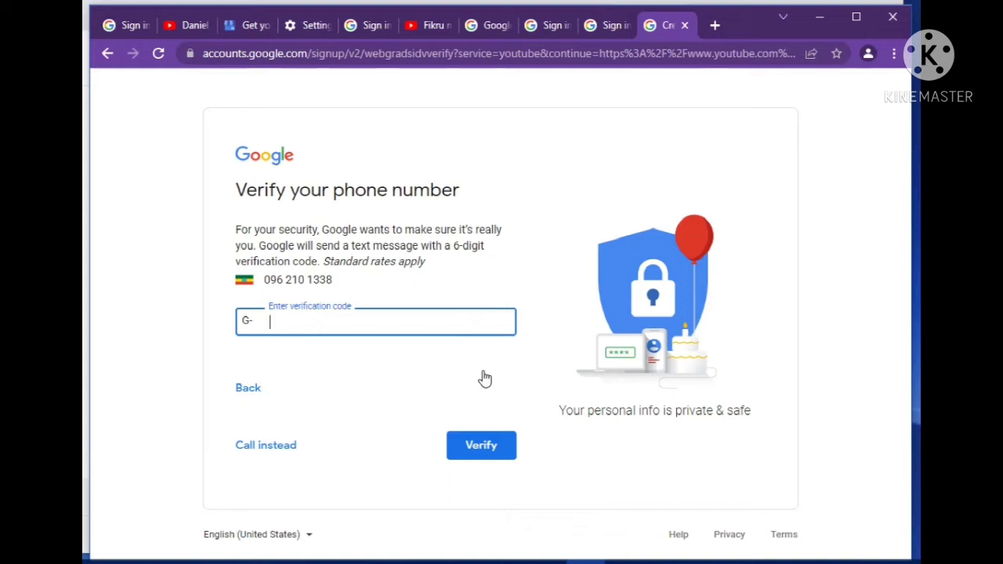
- Enter the texted 6-digit verification code and submit it for verification
left_click(502, 431)
left_click(493, 443)
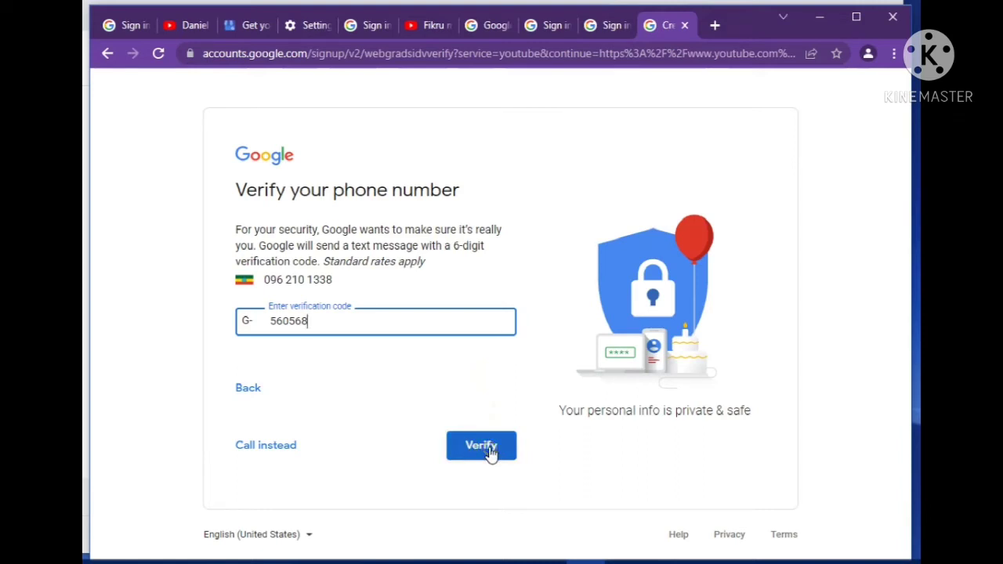
left_click(487, 448)
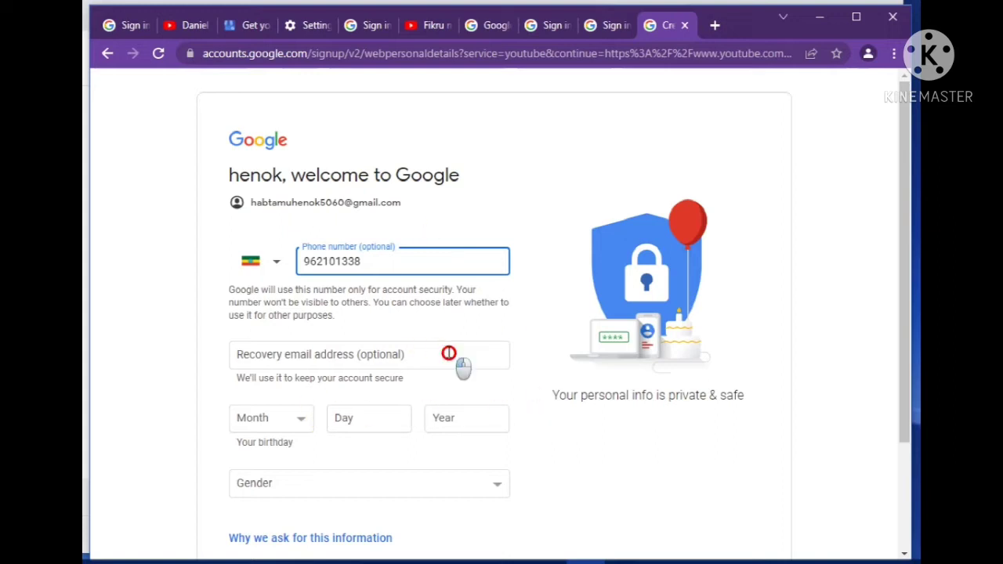
left_click(448, 353)
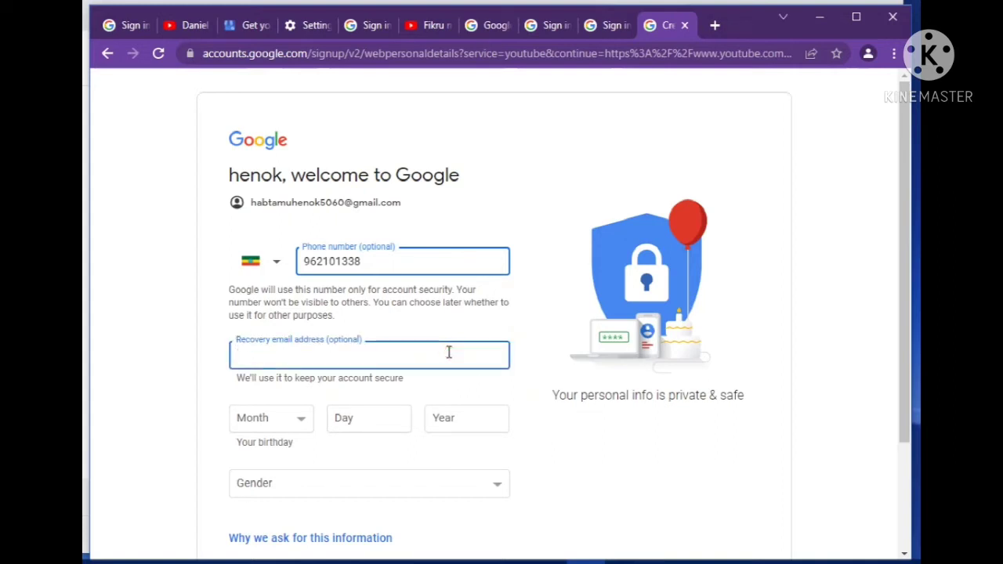
left_click(303, 423)
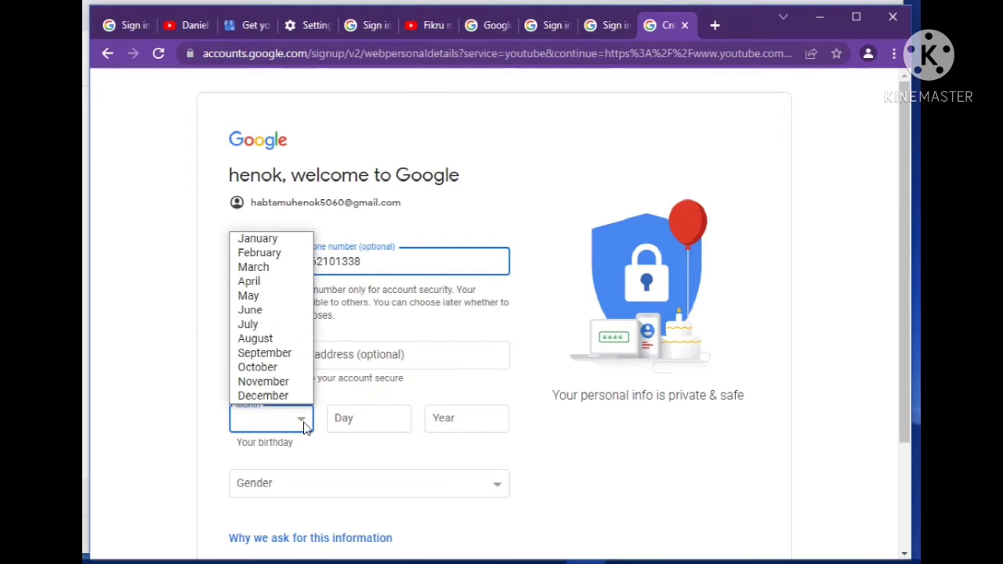
left_click(296, 338)
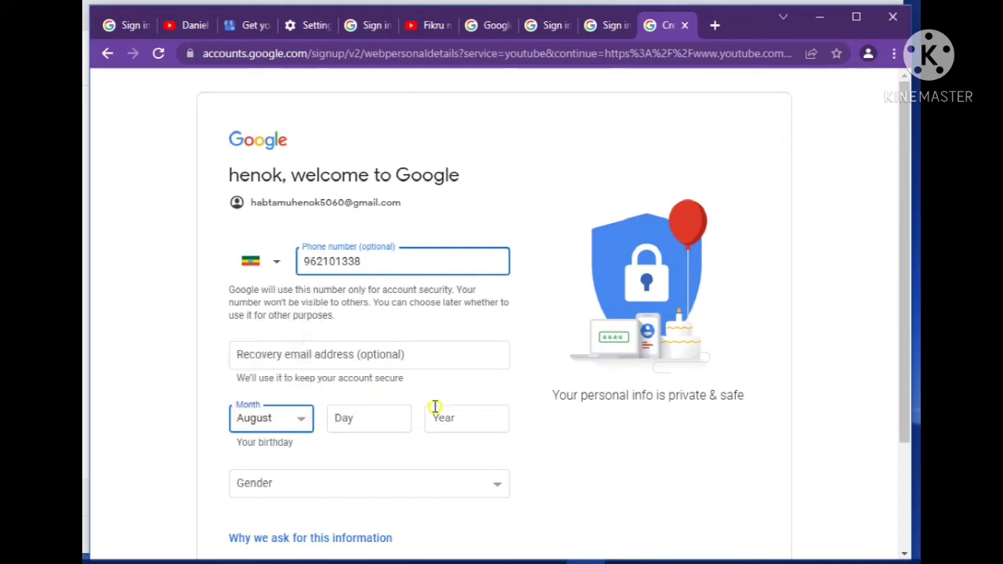
left_click(374, 414)
type("25")
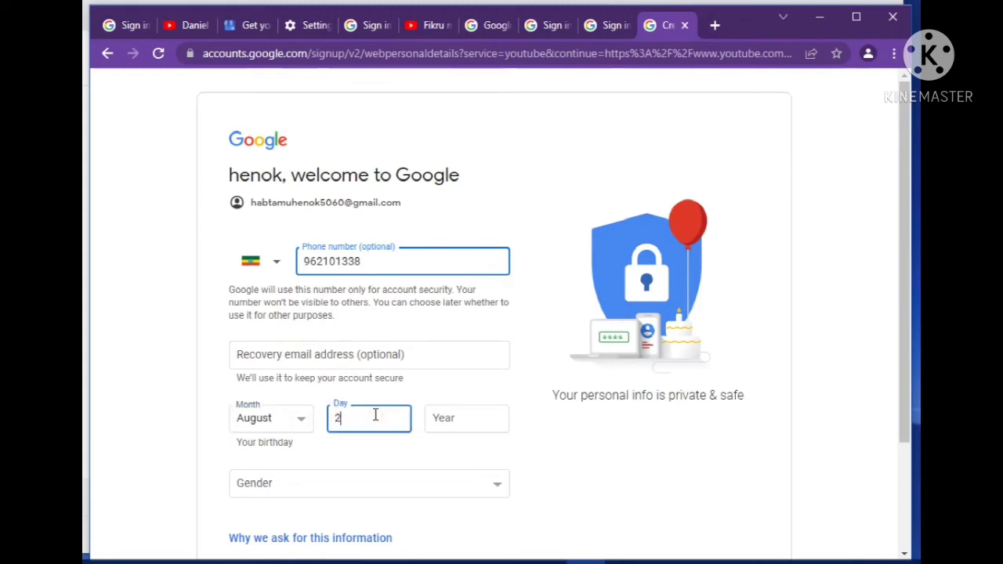
left_click(467, 415)
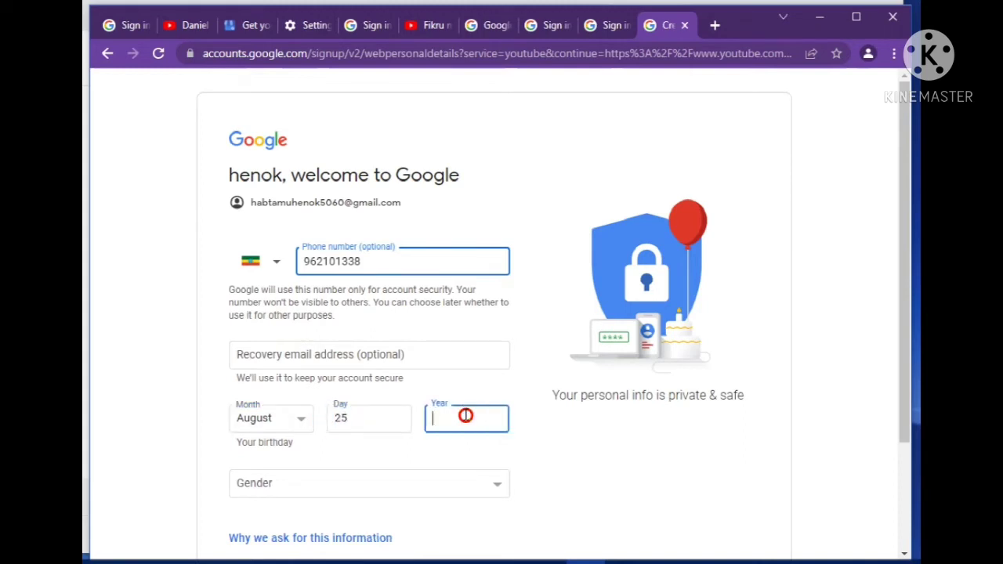
type("1987")
- Set the gender to Male and submit the personal details
left_click(492, 488)
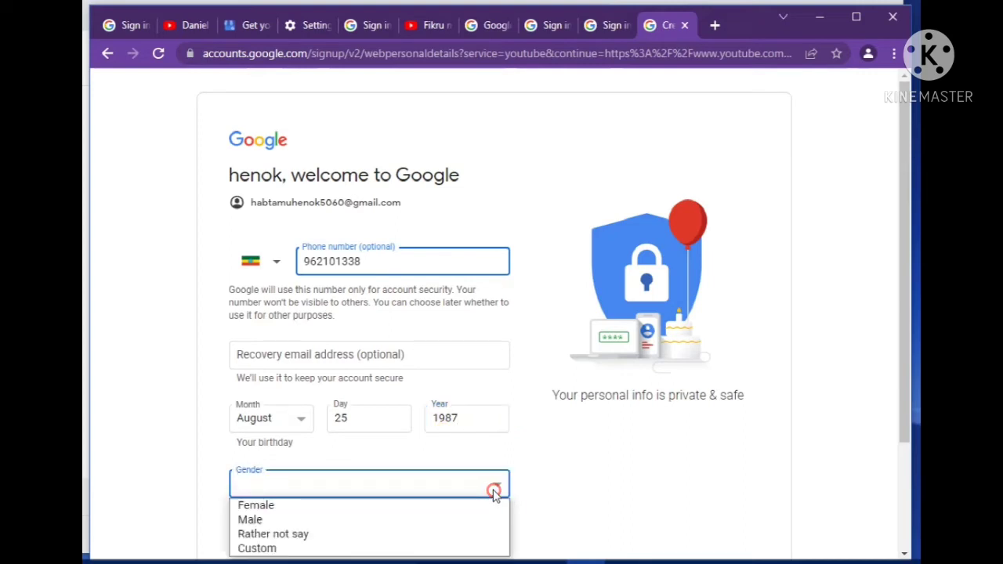
left_click(444, 518)
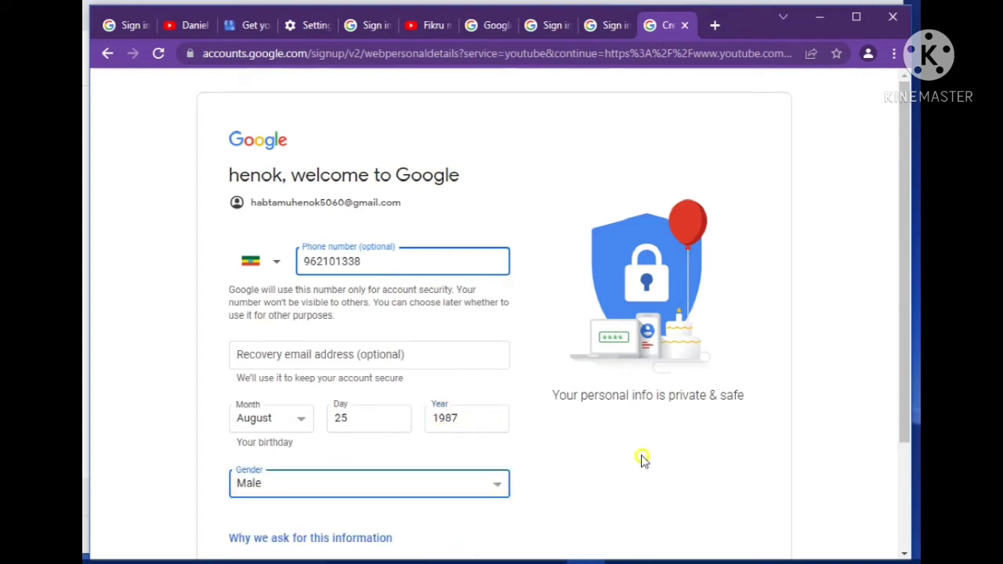
left_click(903, 555)
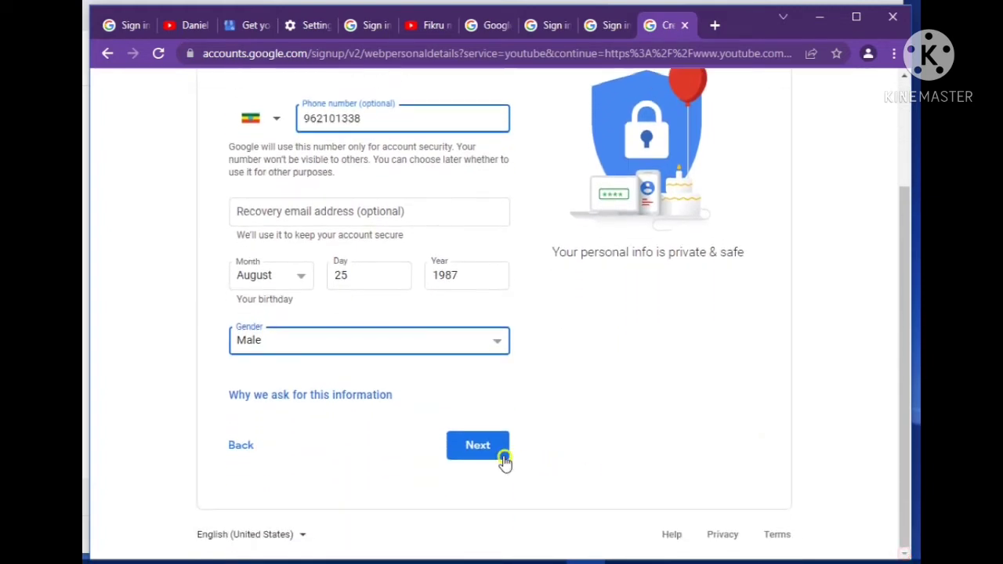
left_click(475, 448)
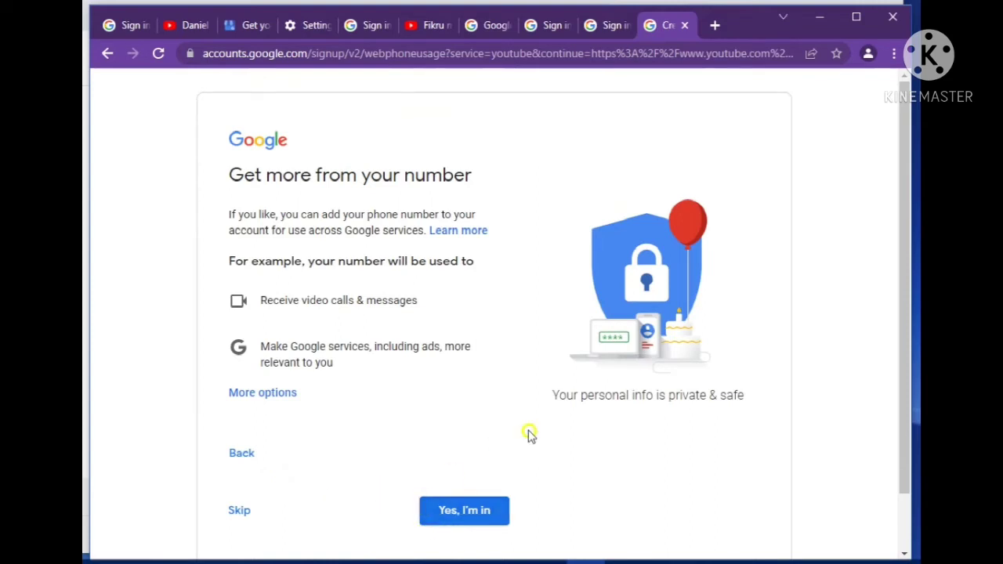
- Choose 'Yes, I'm in' to use the phone number across Google services
left_click(484, 513)
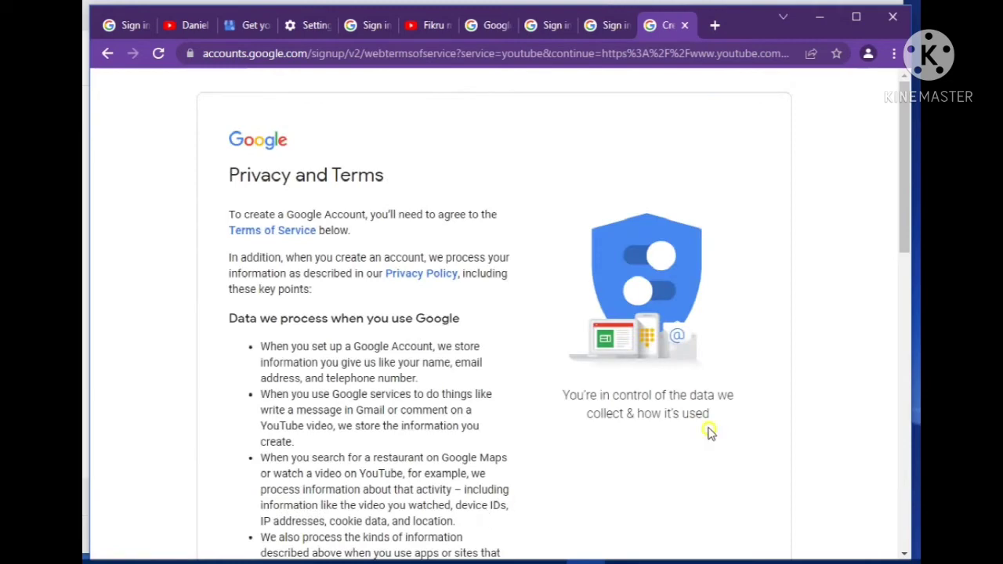
- Scroll through the Privacy and Terms page until the I agree button is visible
left_click(907, 485)
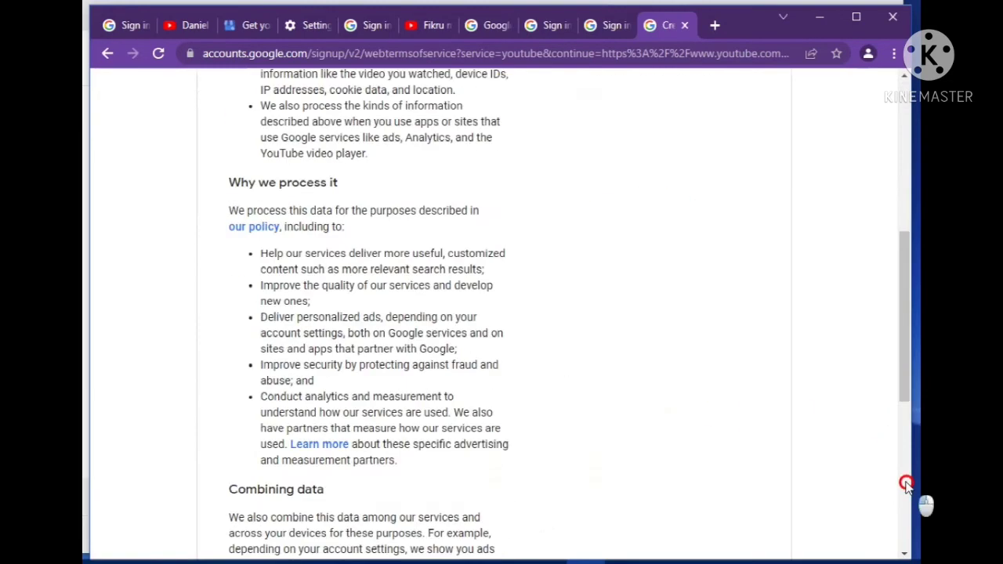
left_click(907, 525)
left_click(906, 113)
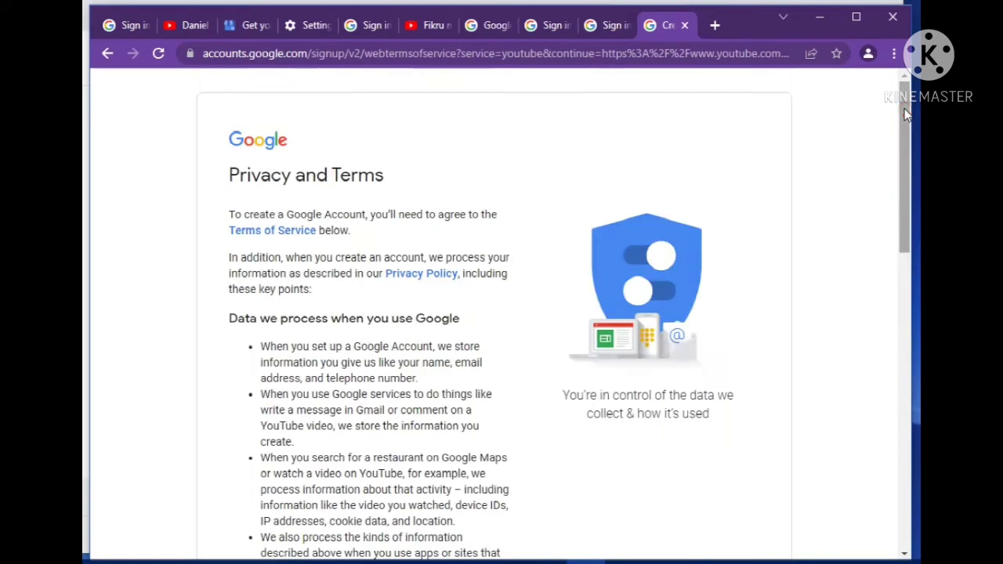
left_click(345, 208)
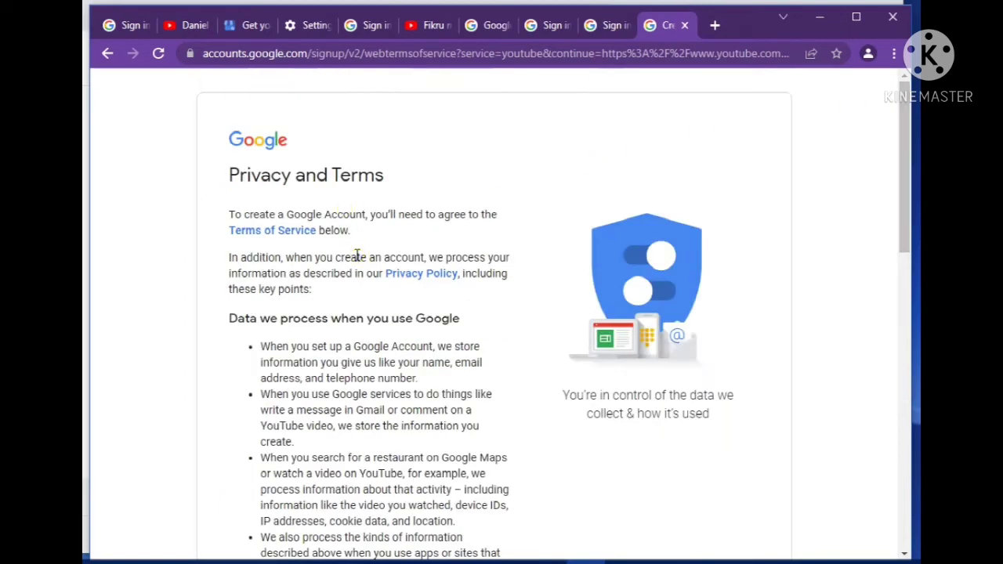
left_click(903, 537)
left_click(903, 537)
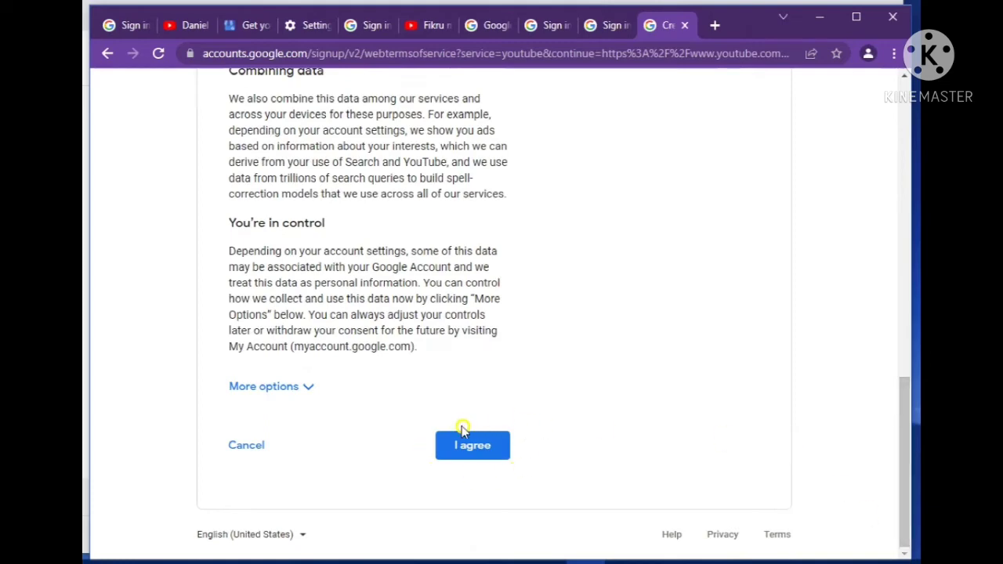
left_click(906, 282)
left_click(902, 160)
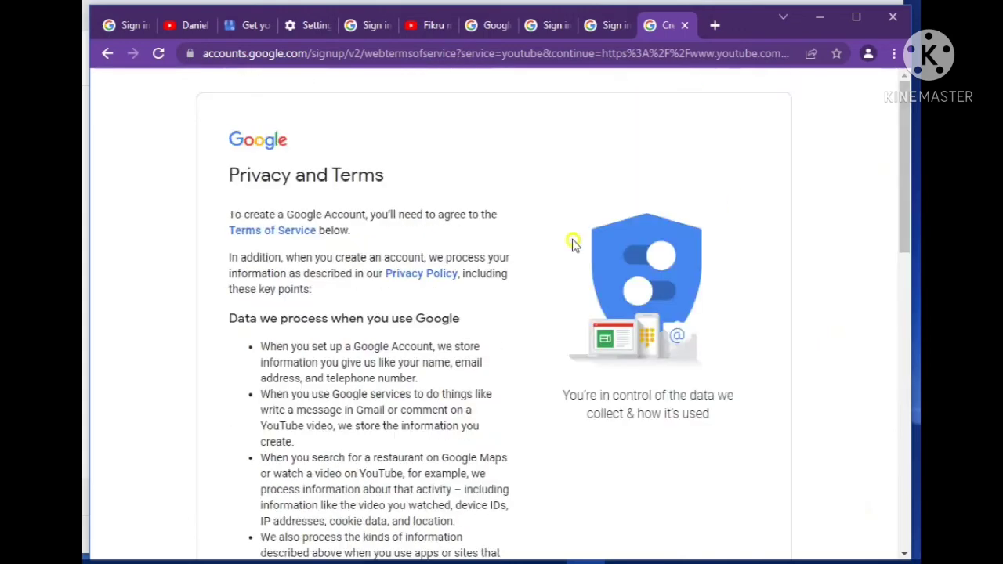
left_click(904, 553)
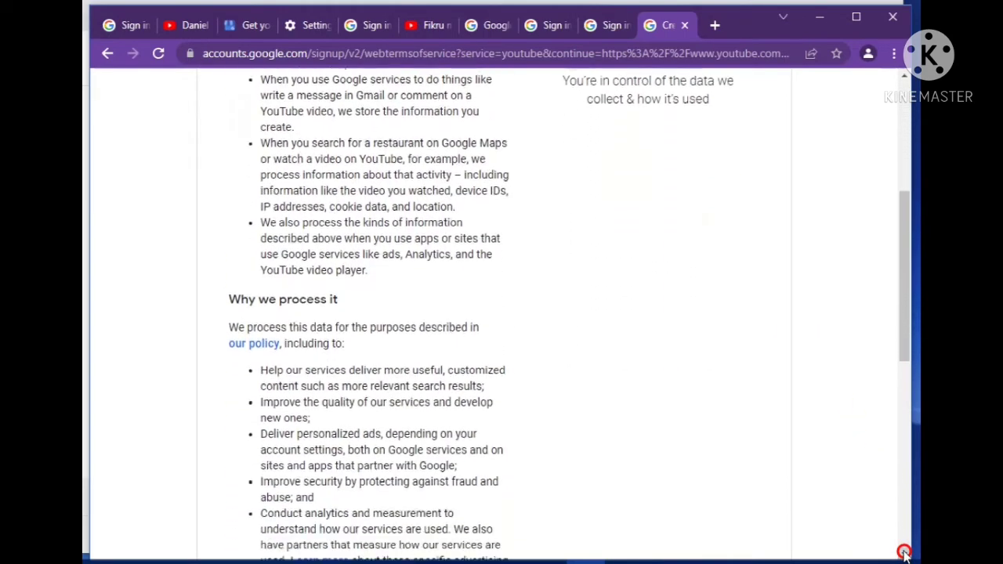
left_click_drag(904, 553, 904, 553)
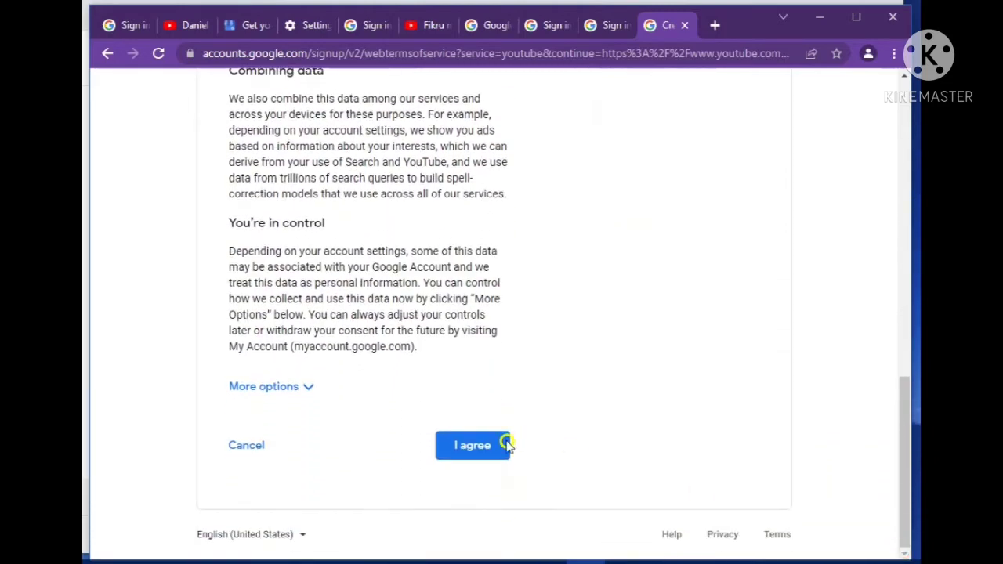
- Agree to Google's privacy terms, then open the profile avatar's account menu on youtube.com
left_click(465, 448)
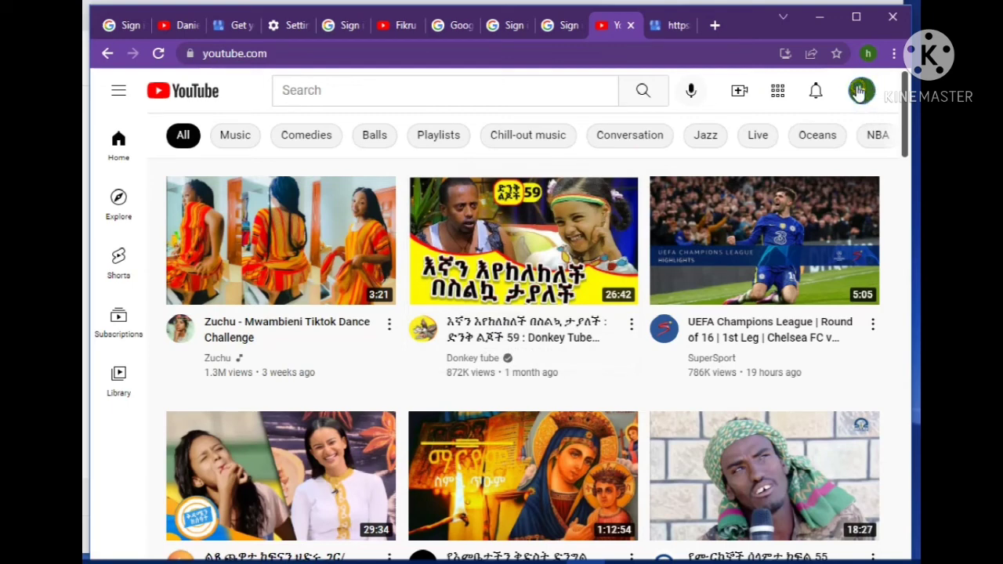
left_click(859, 92)
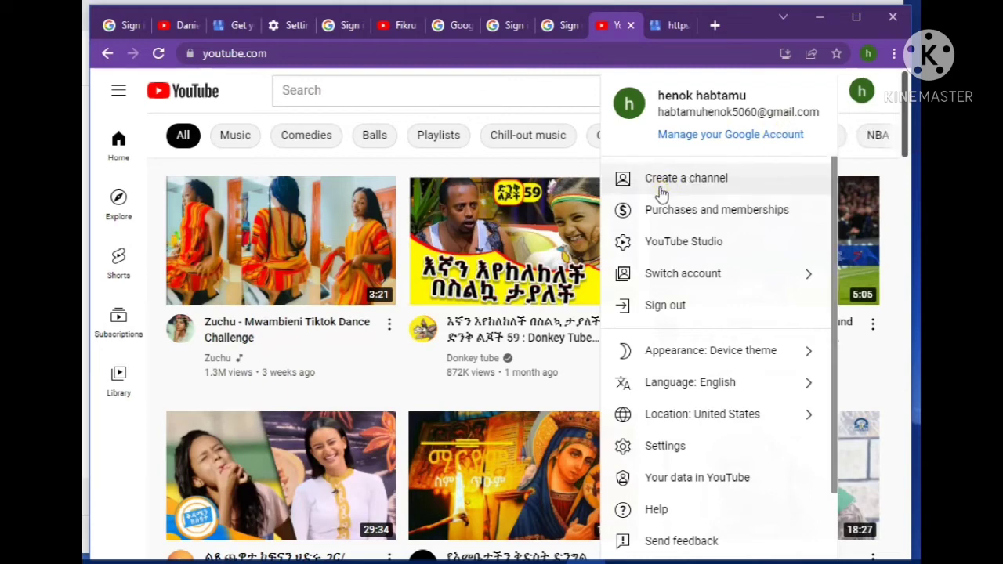
- Open YouTube Settings, view the Google Account settings page, then return to YouTube settings
left_click(660, 194)
left_click(669, 449)
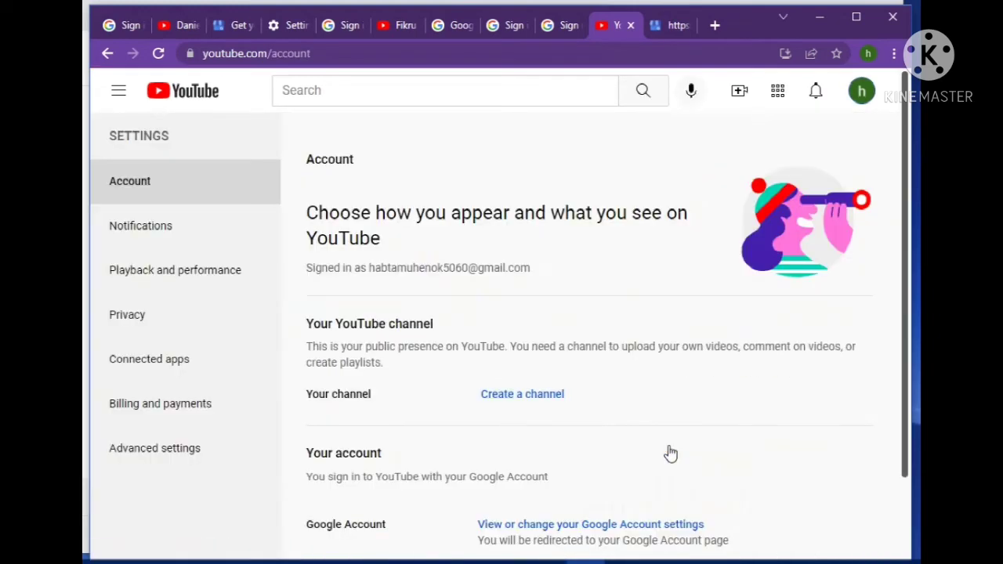
left_click(585, 339)
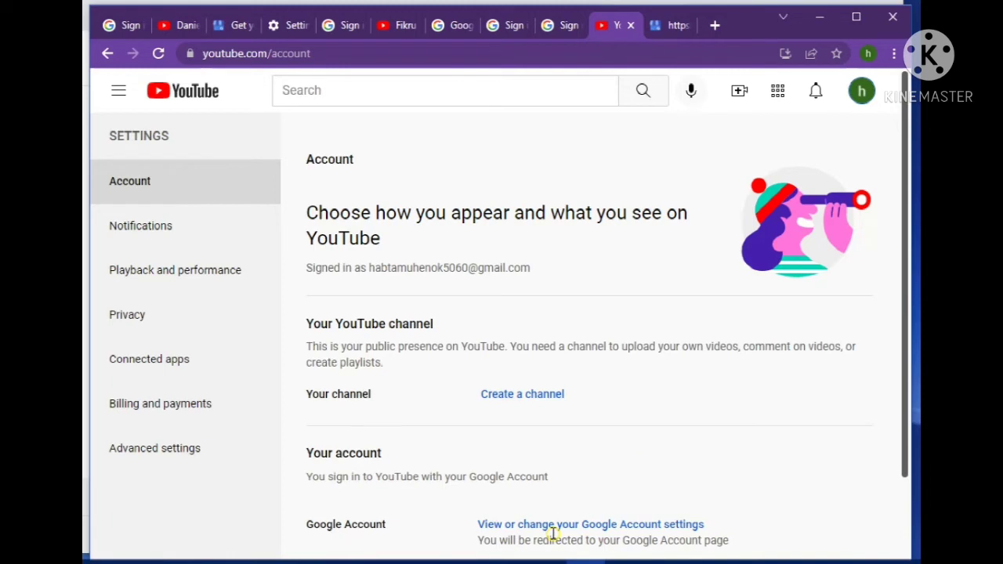
left_click(620, 531)
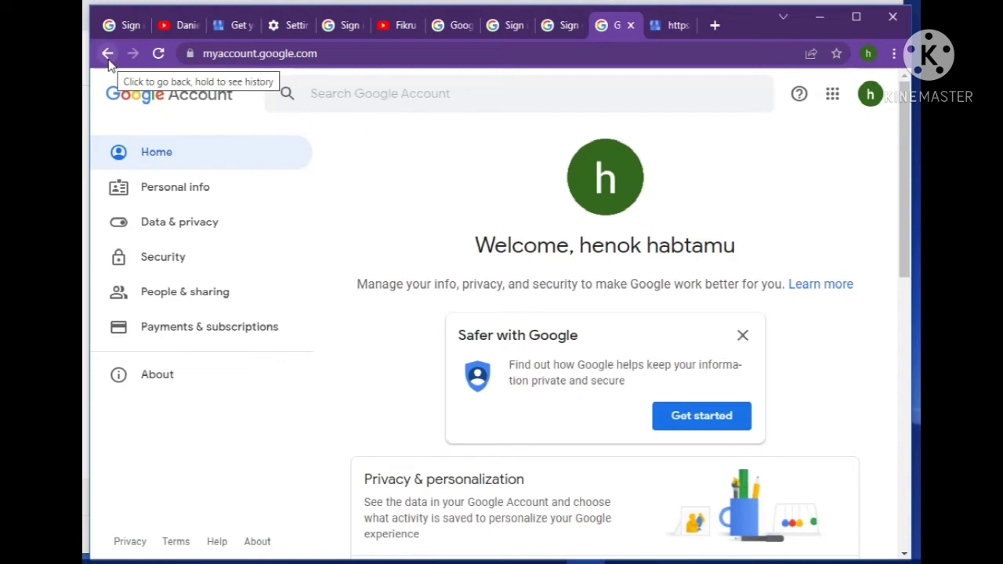
left_click(108, 60)
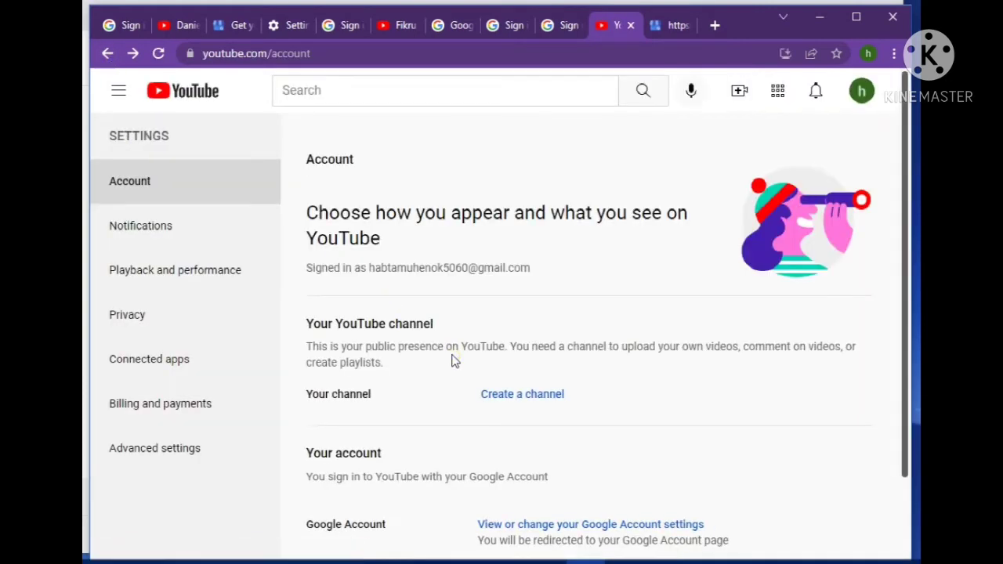
- Start creating a channel and cancel the profile picture upload without choosing an image
left_click(518, 396)
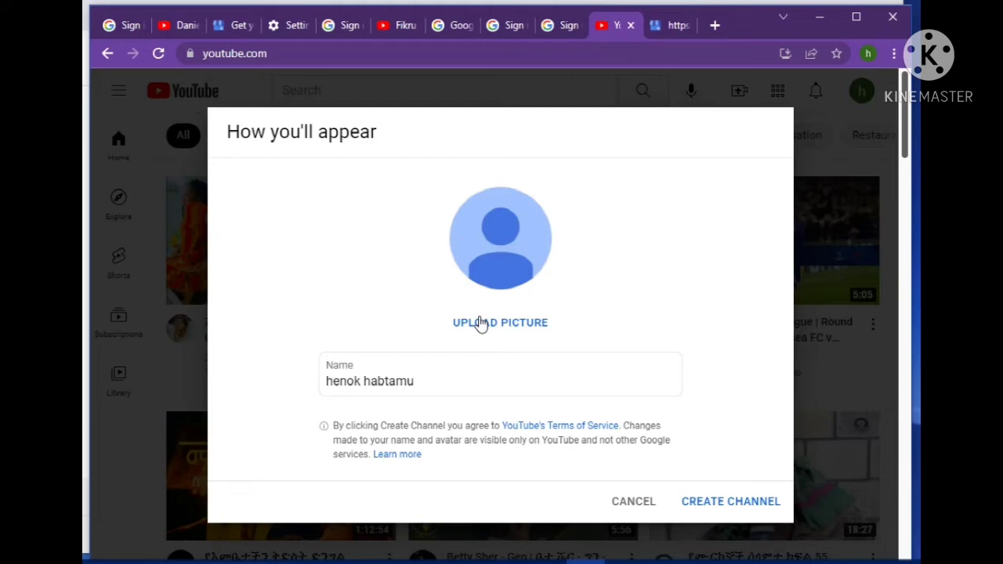
left_click(480, 322)
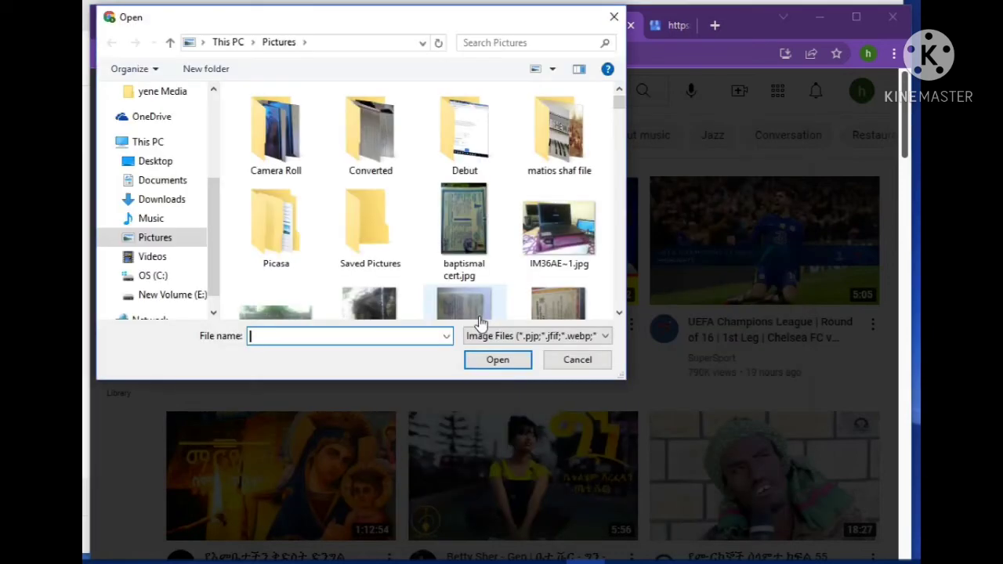
scroll(621, 285, "down", 1)
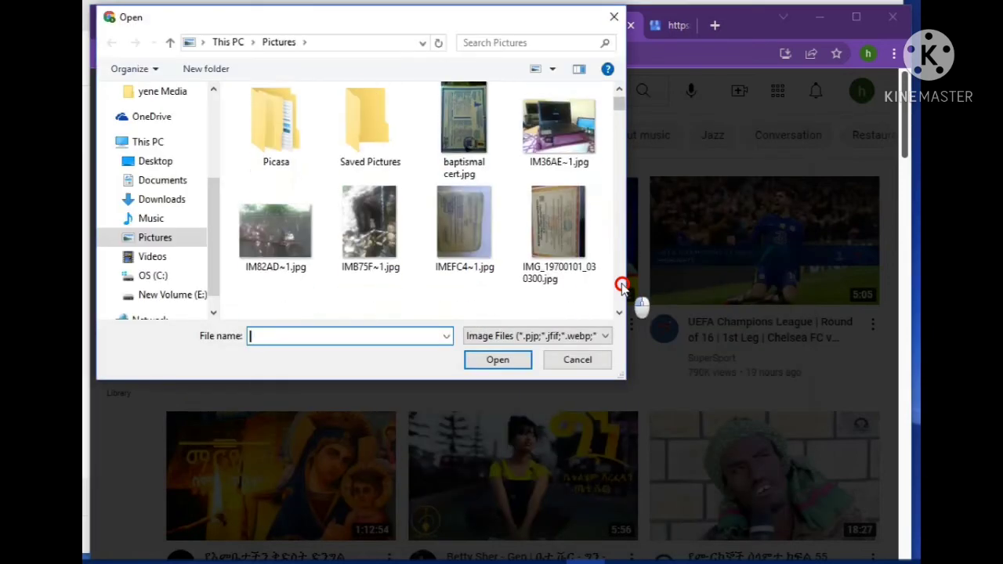
scroll(621, 286, "down", 10)
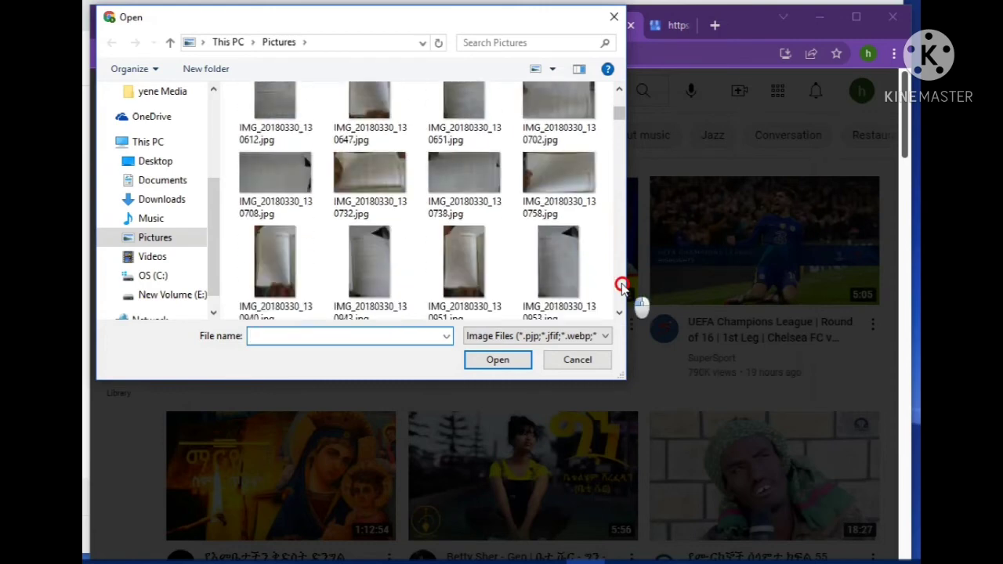
scroll(621, 285, "down", 6)
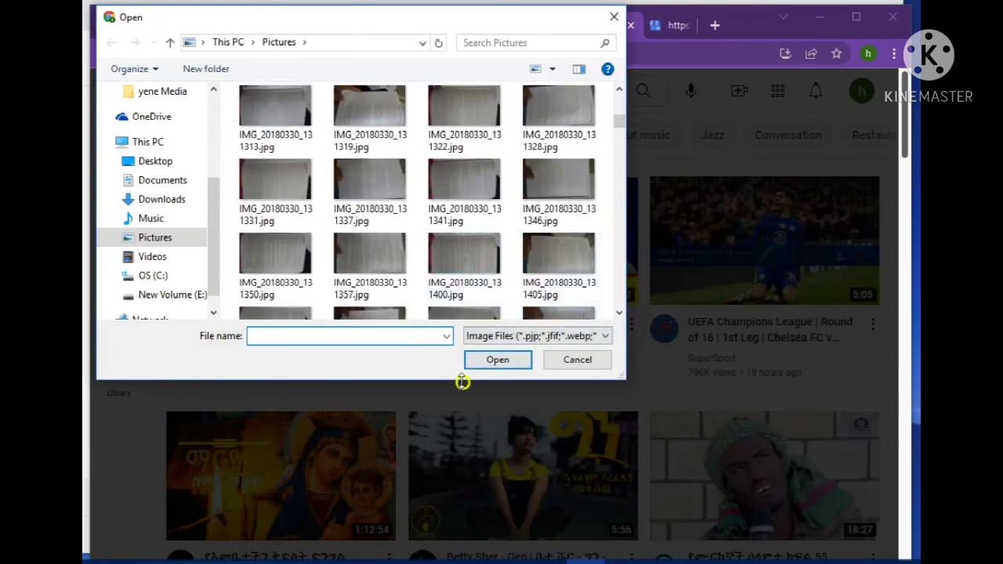
left_click(589, 359)
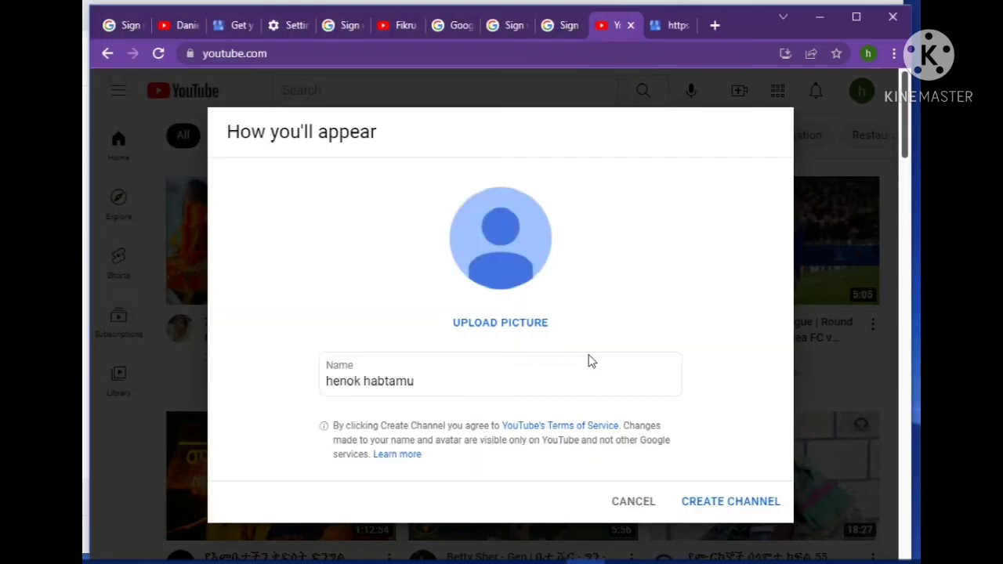
- Replace the prefilled channel name with 'Hagere Tube', correcting the first letter to a capital H
left_click(488, 380)
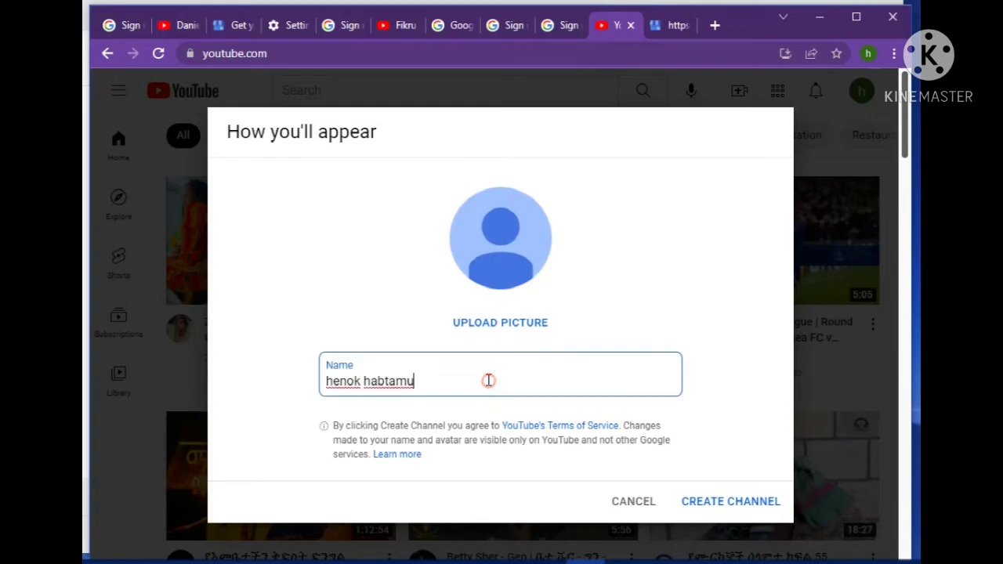
key("BackSpace")
key("BackSpace")
key("BackSpace")
key("BackSpace")
key("BackSpace")
key("BackSpace")
key("BackSpace")
key("BackSpace")
key("BackSpace")
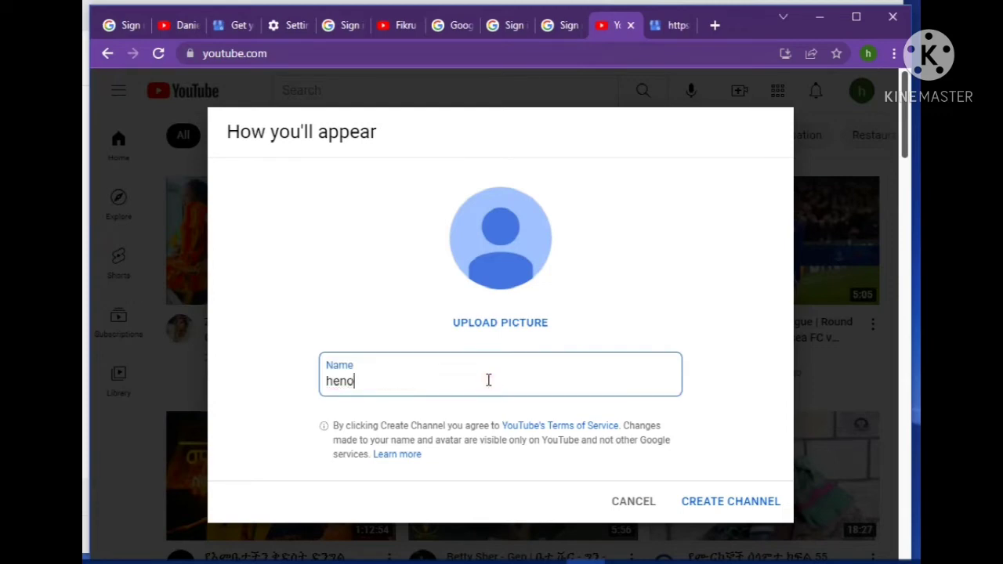
key("BackSpace")
key("BackSpace")
key("BackSpace")
key("BackSpace")
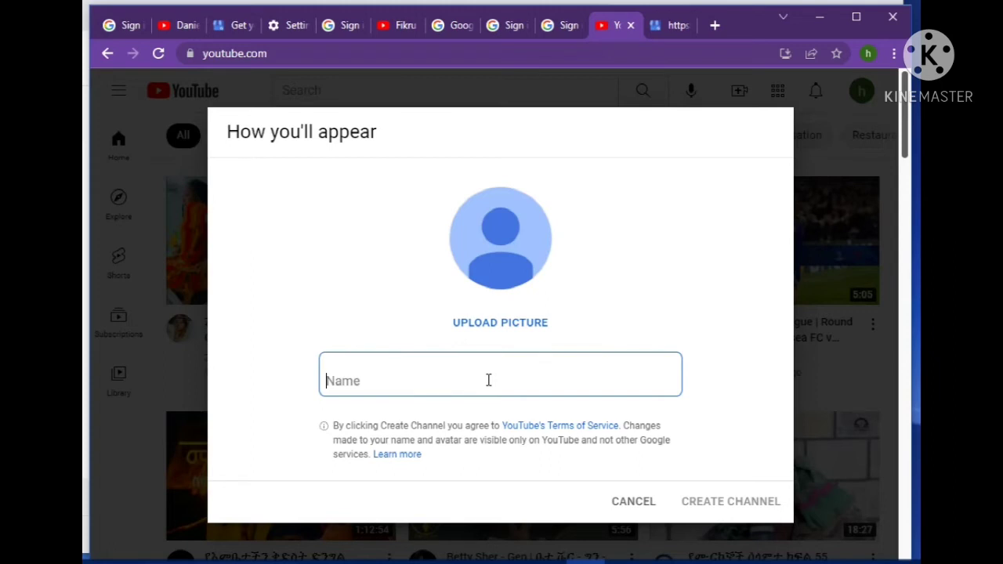
type("hagere")
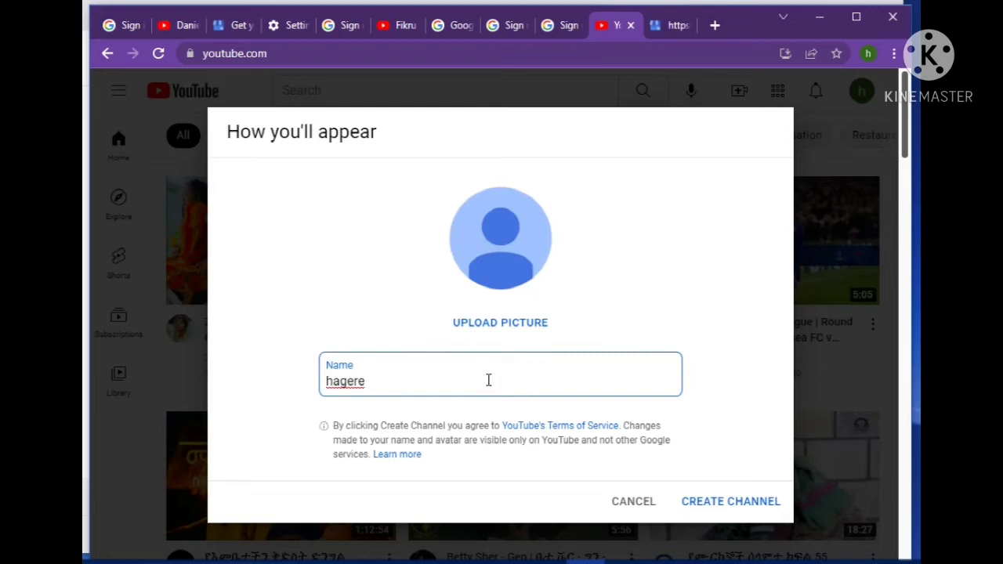
type("Tube")
left_click(333, 380)
key("BackSpace")
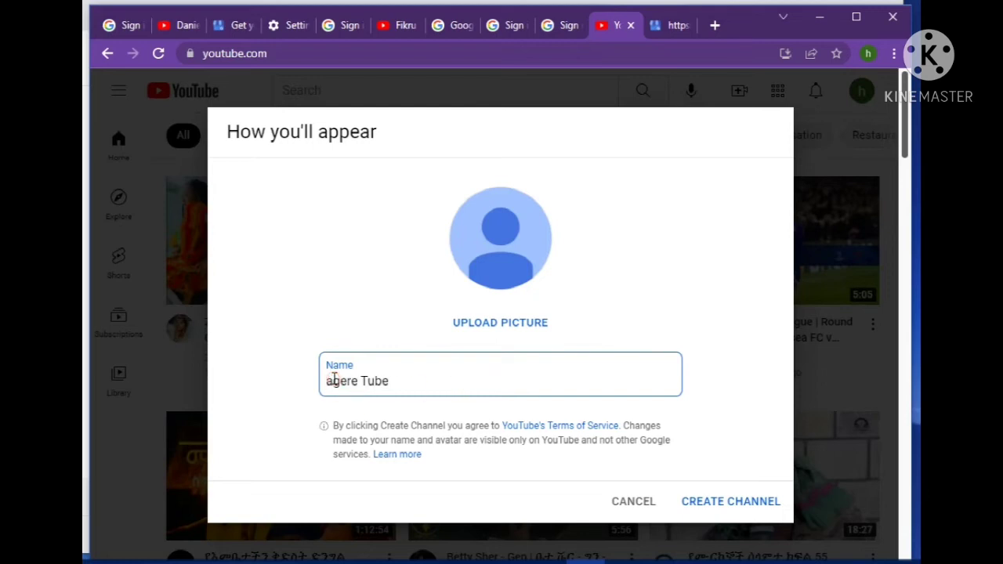
type("H")
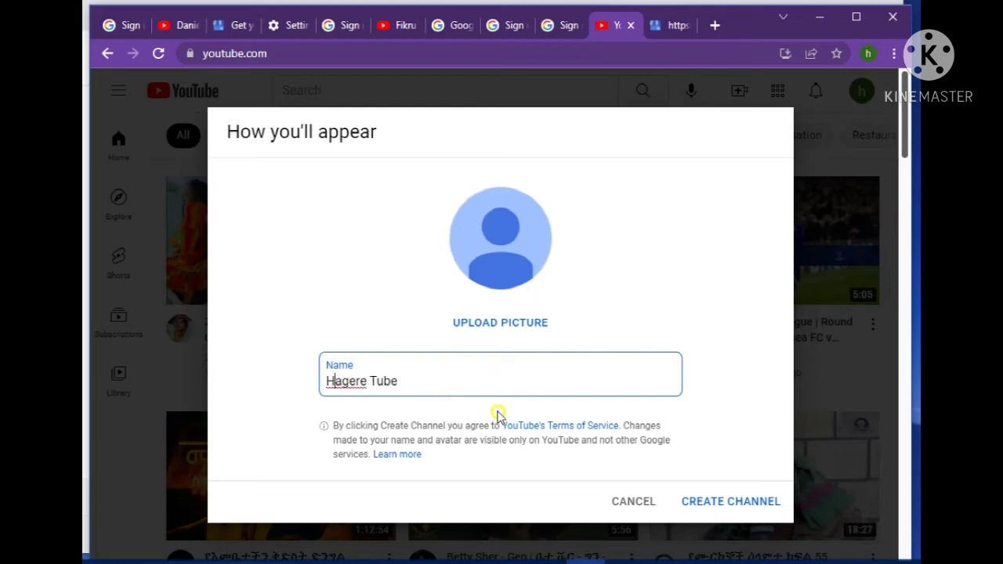
left_click(484, 374)
- Create the Hagere Tube channel and open its Customize Channel page in YouTube Studio
left_click(725, 503)
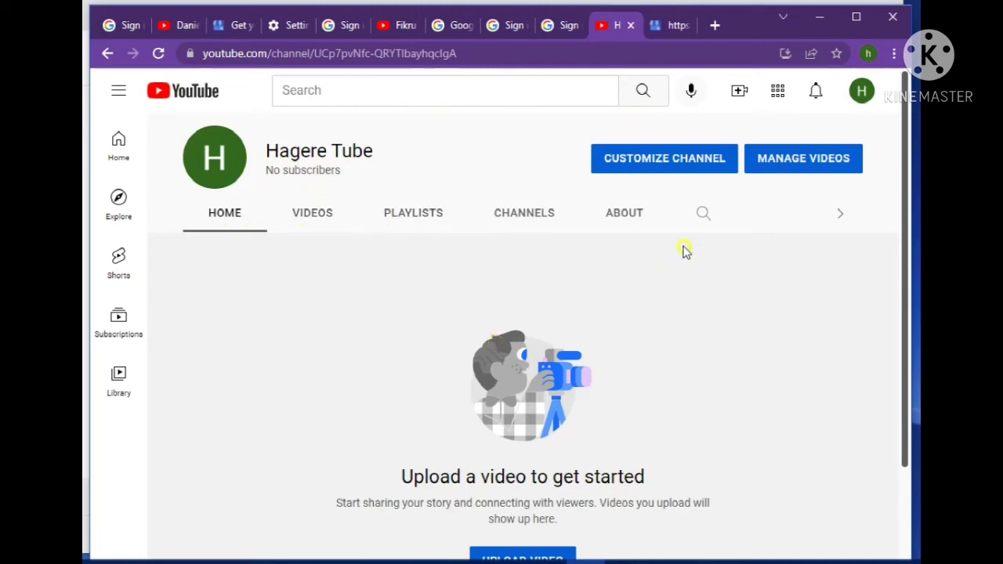
left_click(672, 174)
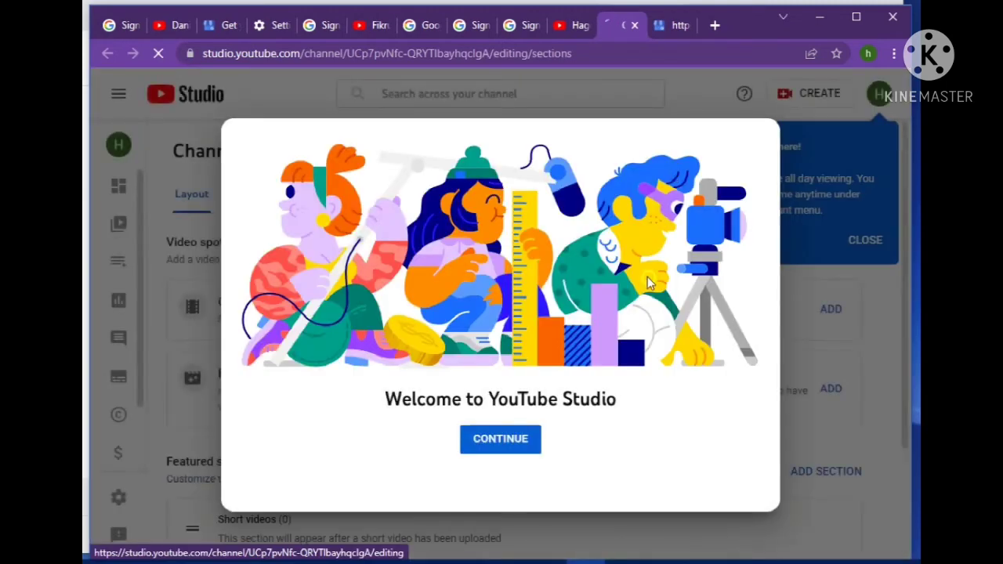
- Dismiss the Studio welcome and check Monetization, unavailable in Ethiopia, then open Settings (currency USD)
left_click(501, 442)
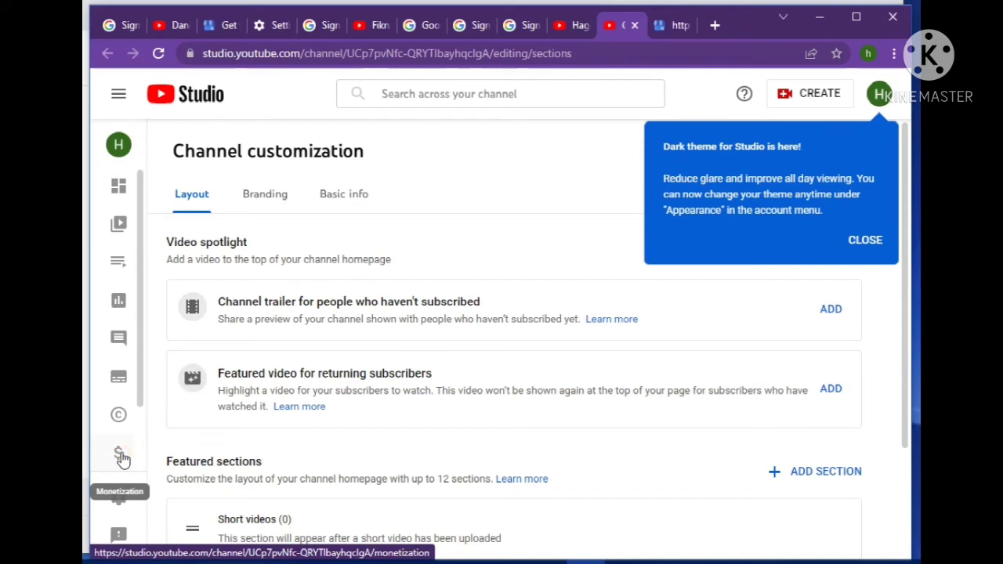
left_click(119, 455)
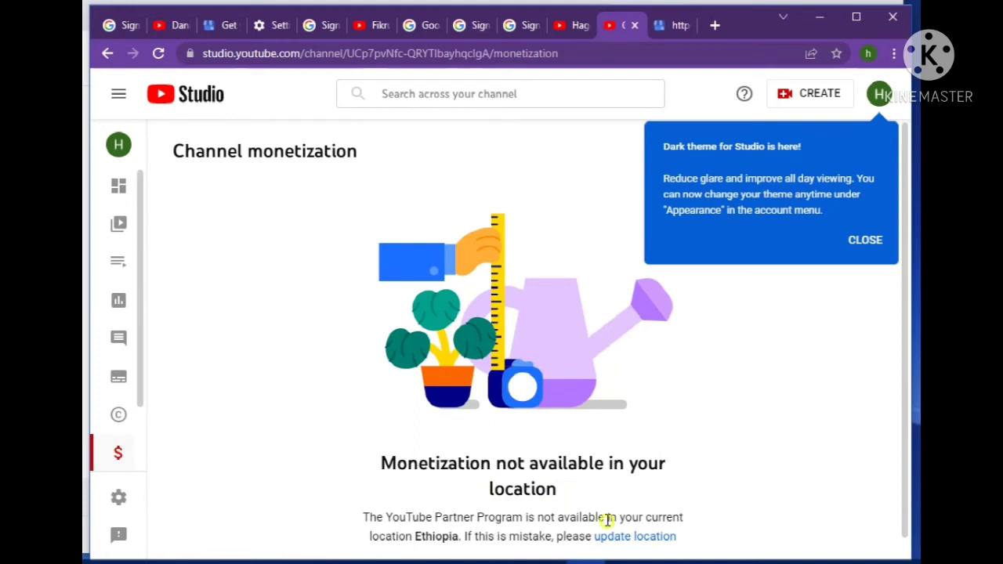
left_click(118, 500)
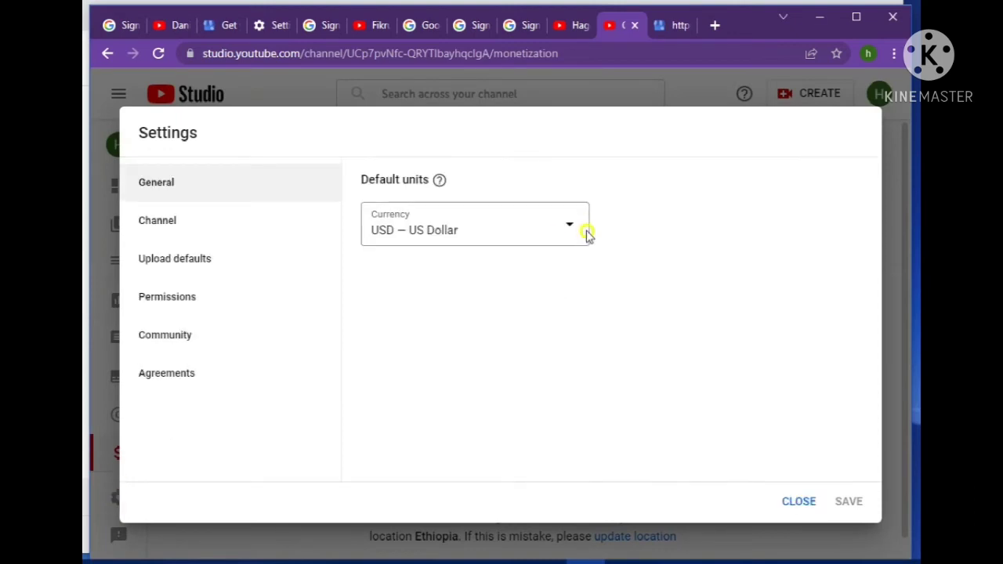
- Reopen Settings and expand the phone-verification features under Channel > Feature eligibility
left_click(796, 505)
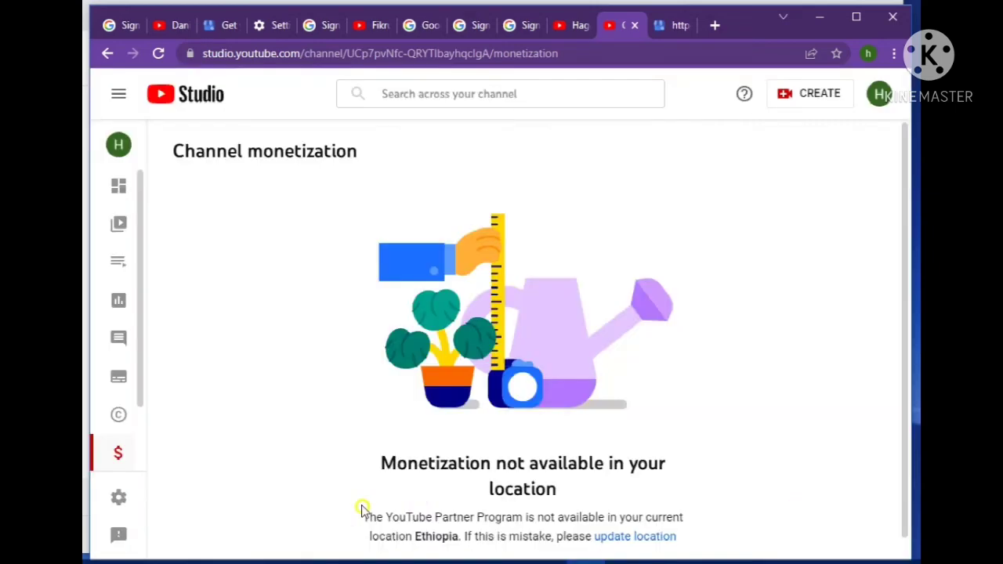
left_click(121, 498)
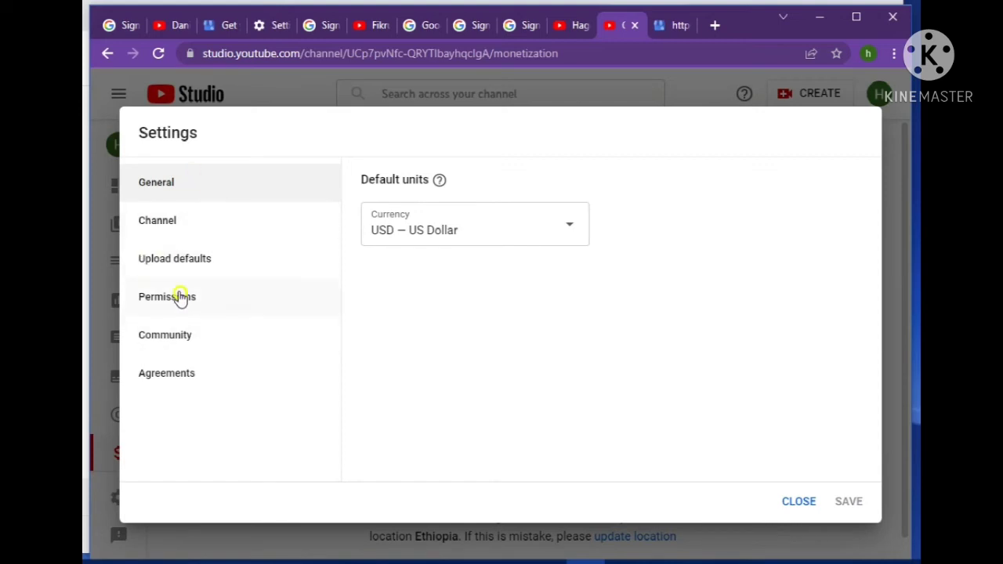
left_click(216, 237)
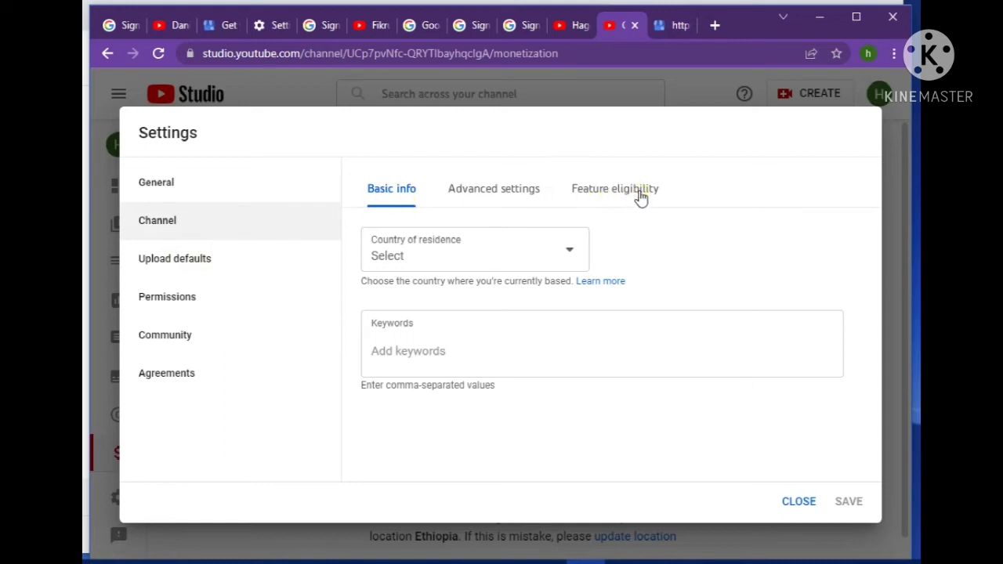
left_click(639, 194)
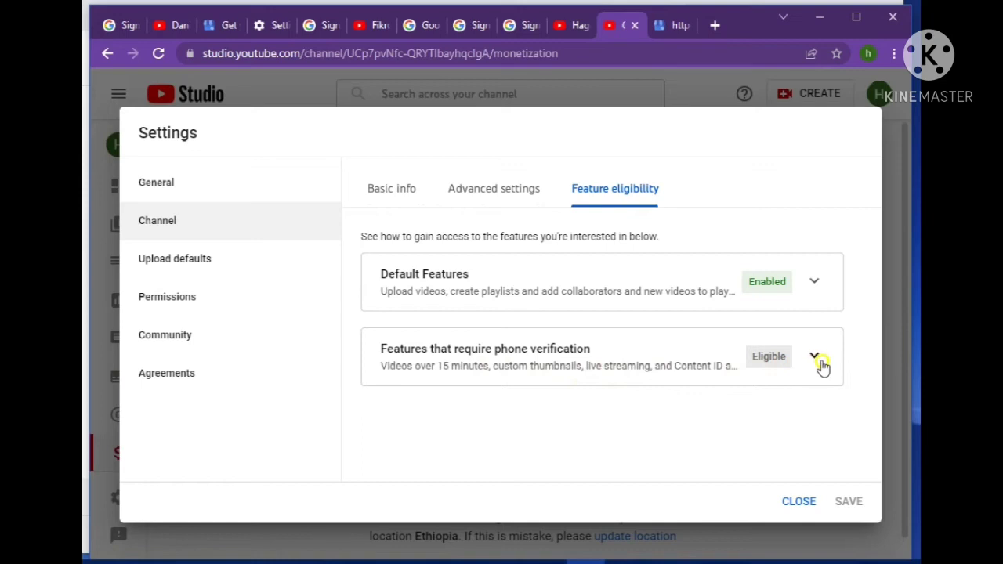
left_click(813, 358)
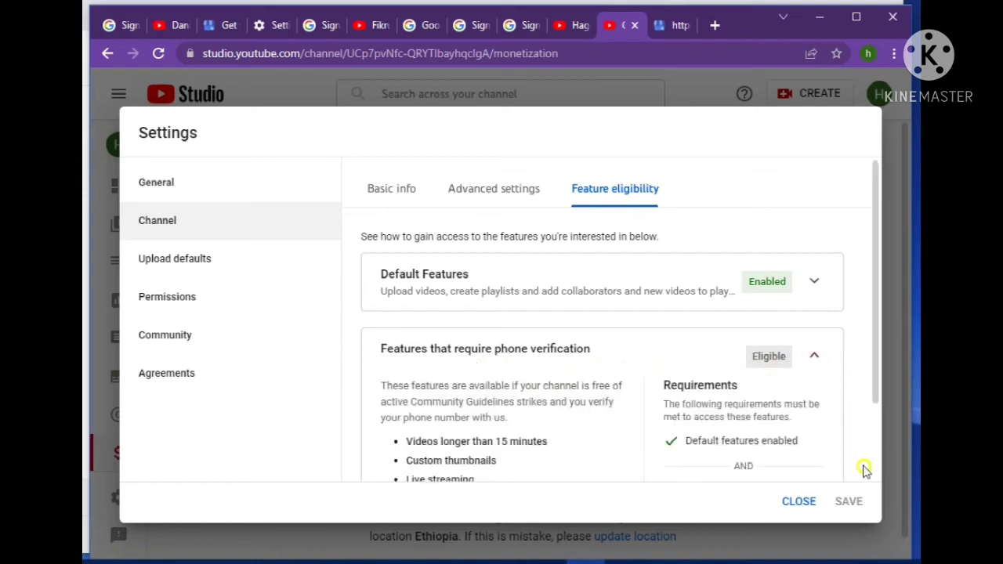
scroll(876, 468, "down", 2)
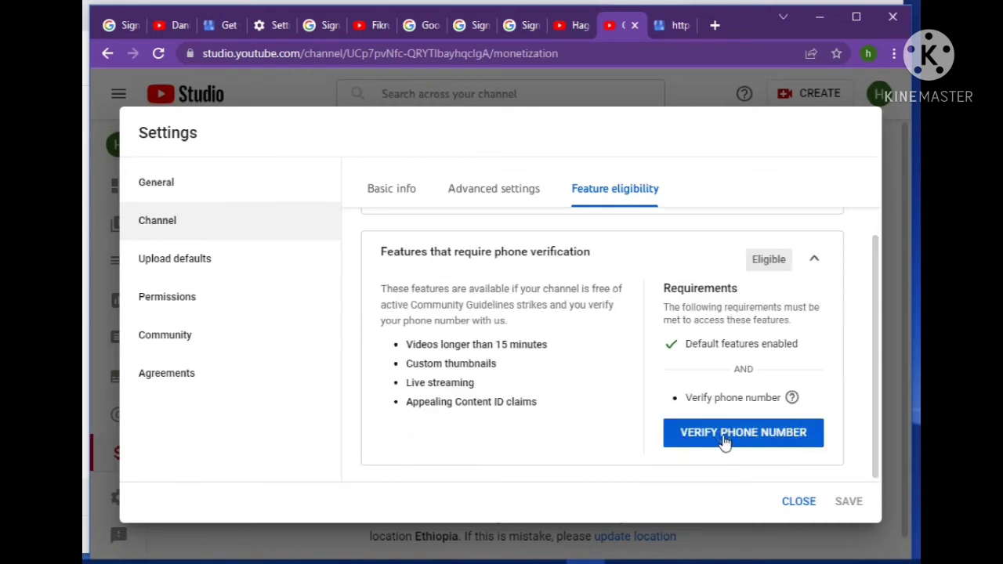
- Start phone verification and keep text message as the code delivery method
left_click(725, 439)
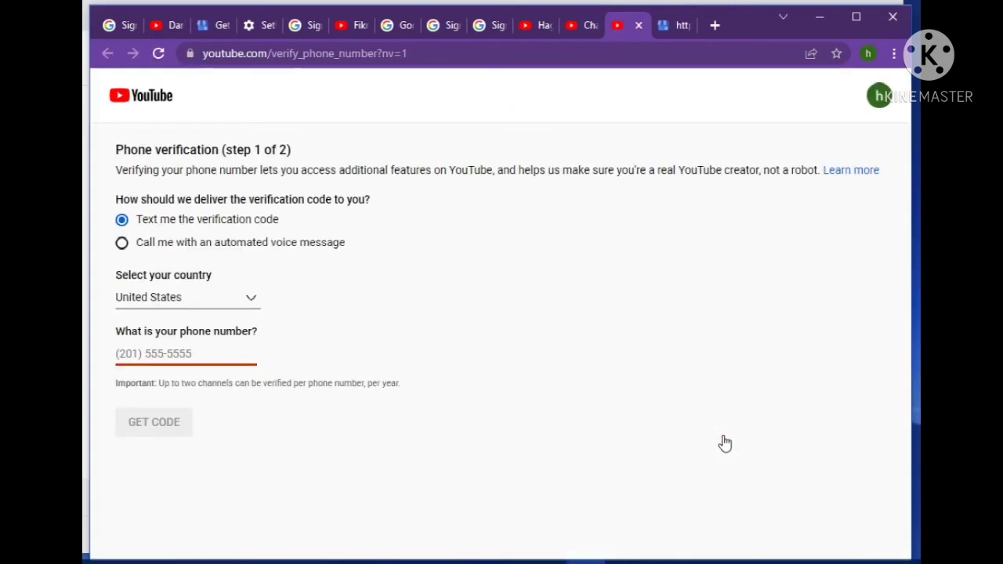
left_click(280, 280)
left_click(266, 252)
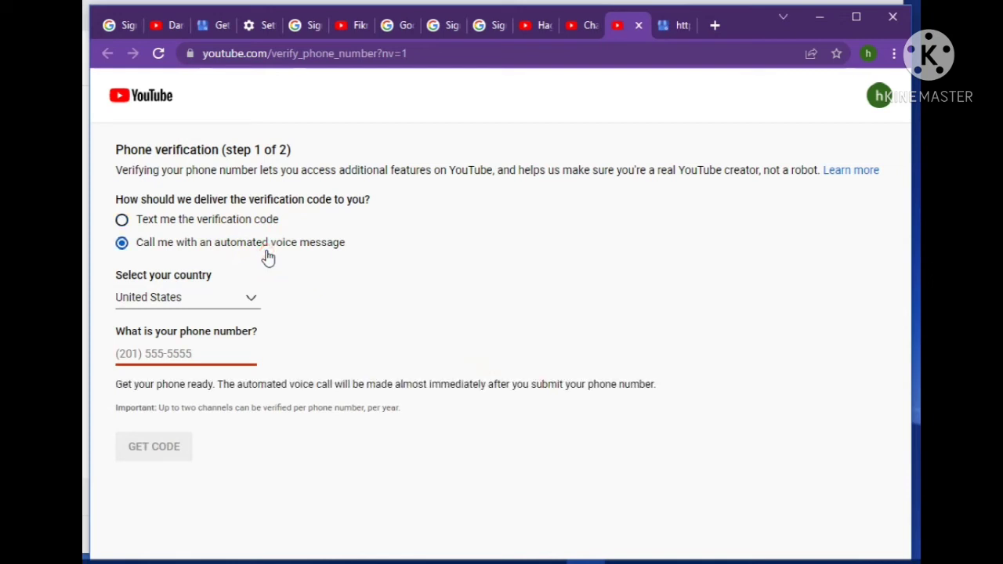
left_click(162, 223)
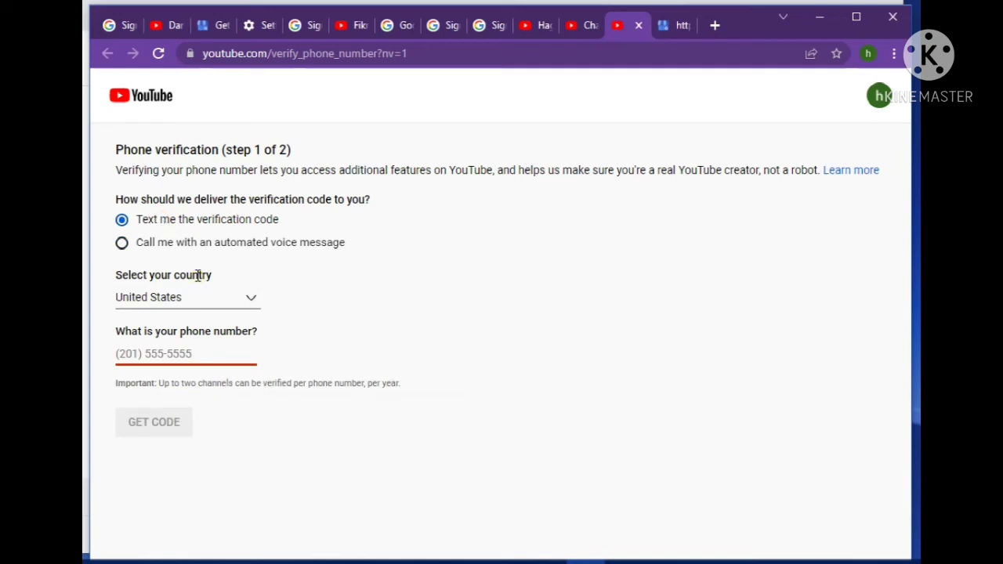
left_click(248, 302)
left_click(169, 224)
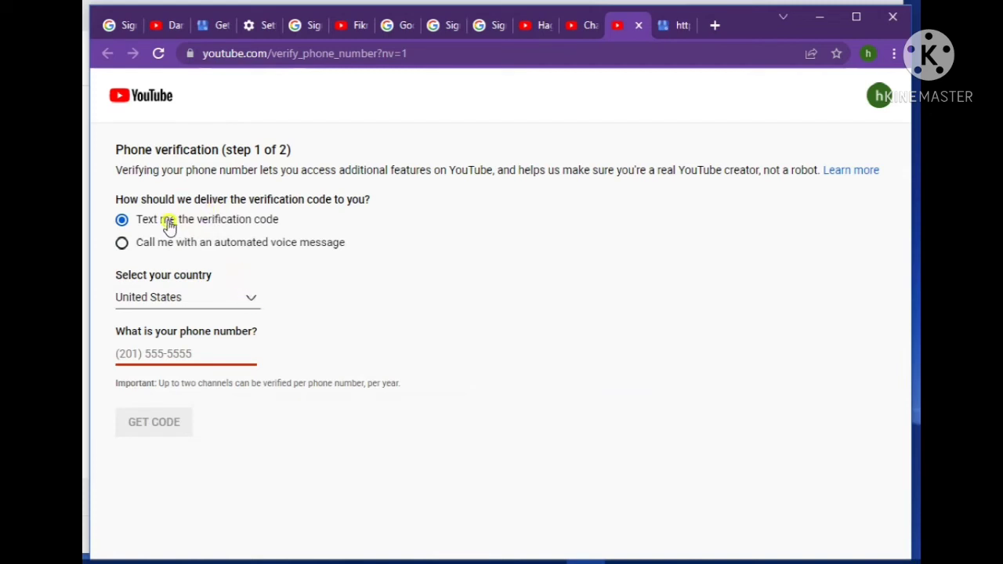
- Select Ethiopia as the country and enter the phone number
left_click(250, 301)
left_click(345, 465)
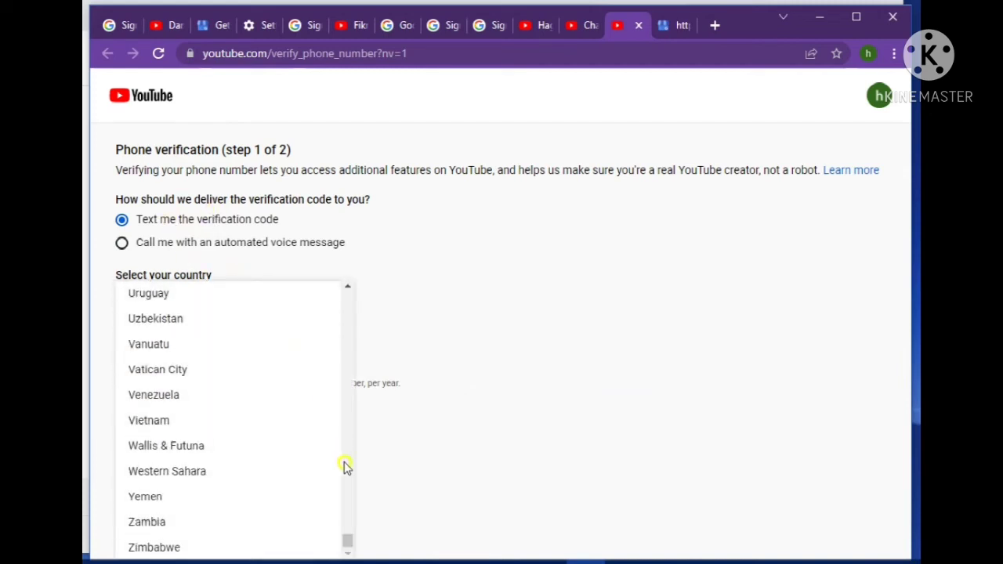
left_click_drag(344, 465, 344, 464)
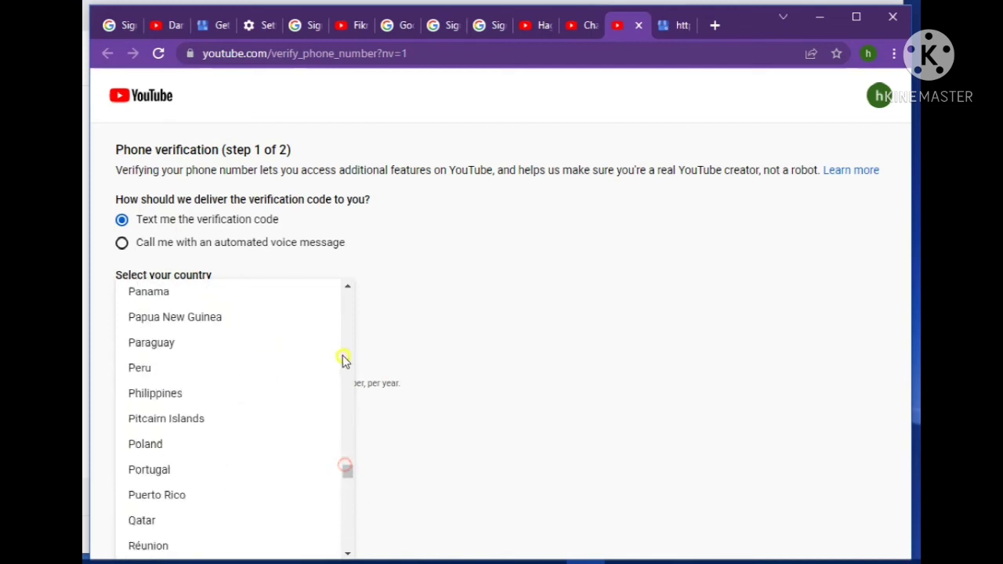
left_click(343, 358)
left_click_drag(343, 358, 343, 357)
left_click(343, 358)
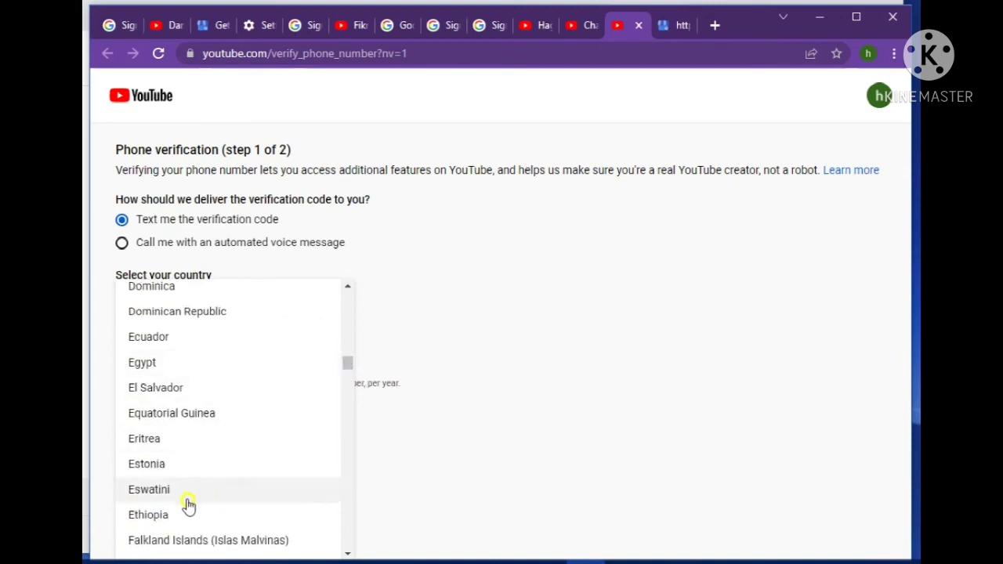
left_click(162, 522)
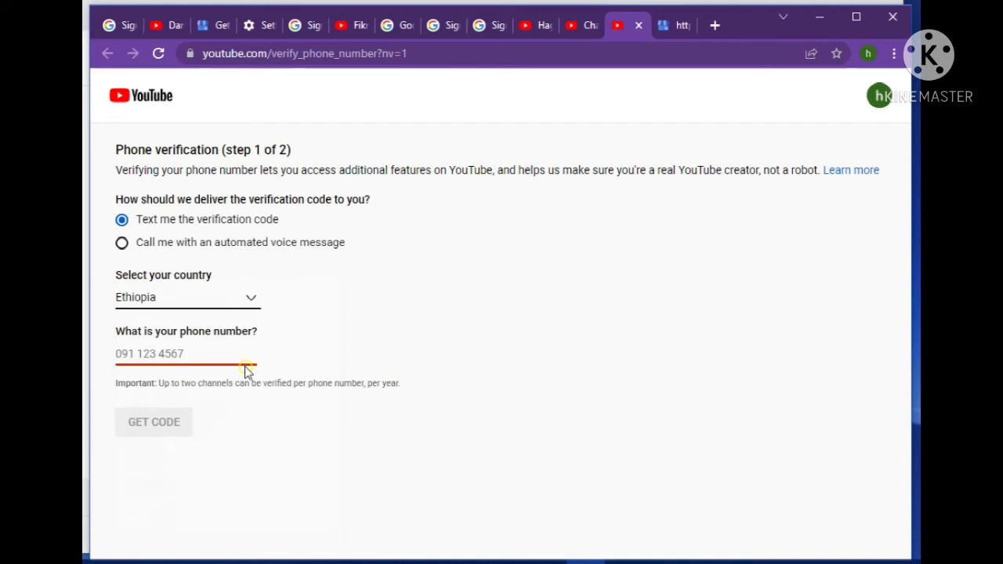
left_click(189, 354)
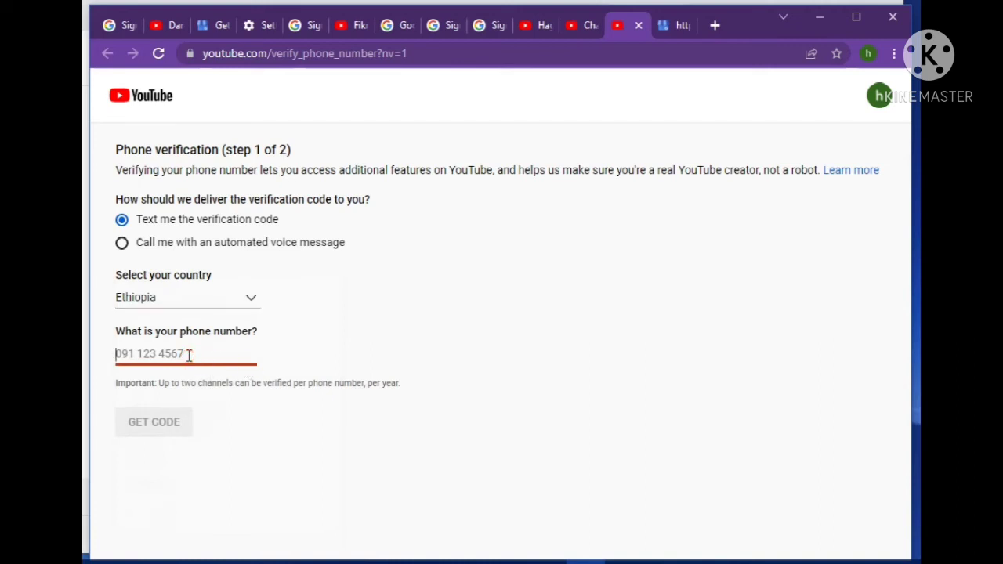
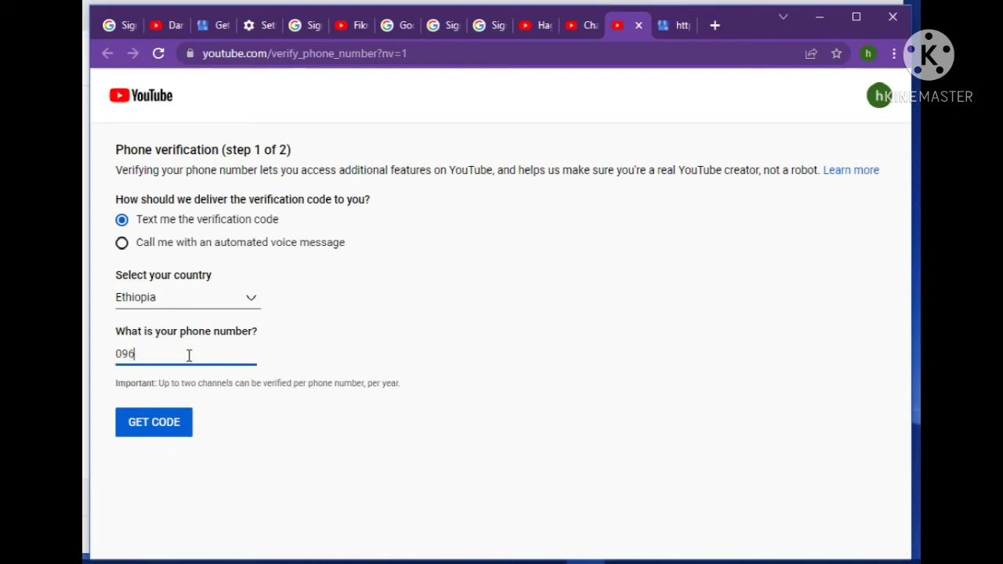
- Request the text code, then enter and submit the six-digit verification code
left_click(155, 422)
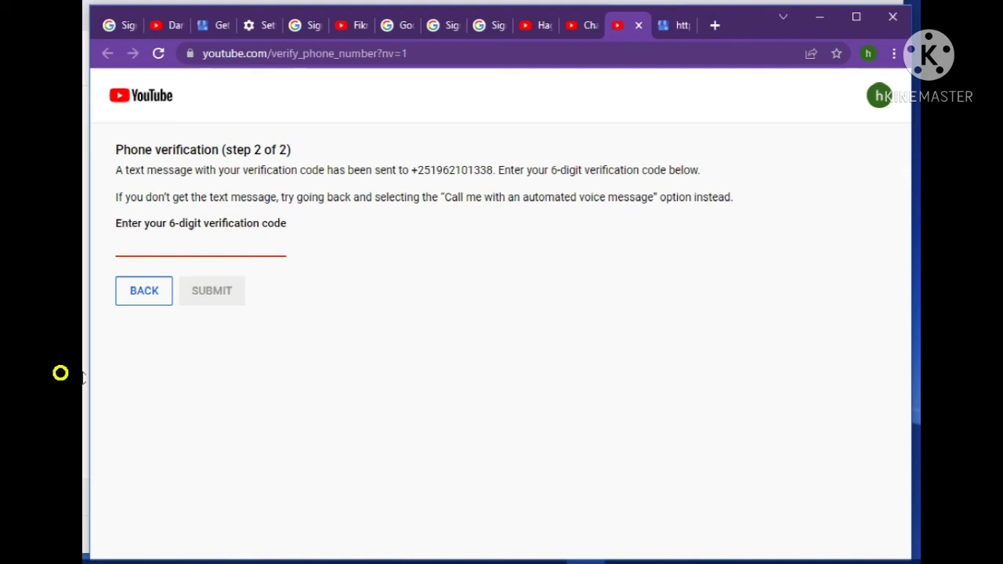
left_click(201, 245)
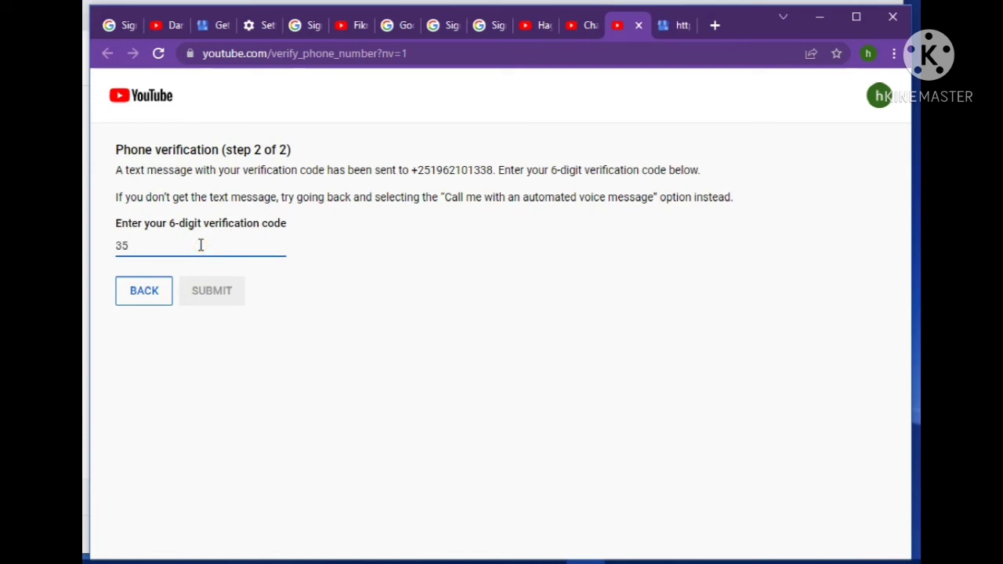
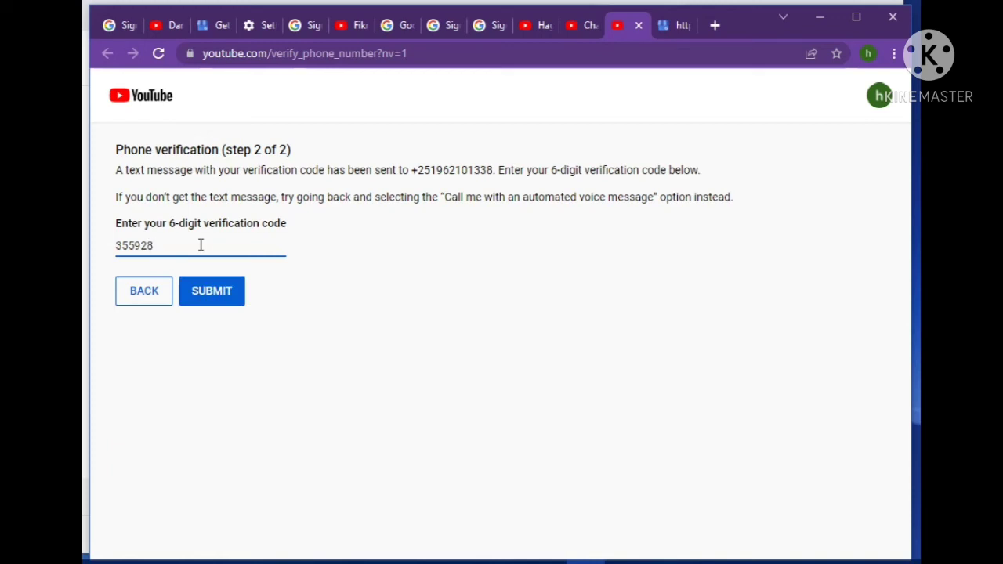
left_click(204, 300)
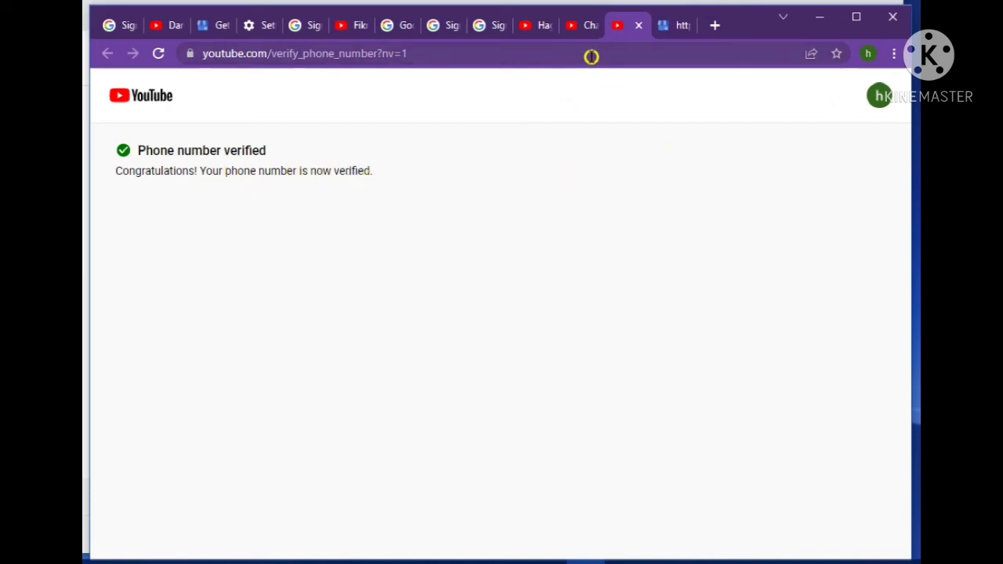
- Close Settings to recheck Monetization, still unavailable in Ethiopia, then reopen Settings
left_click(582, 27)
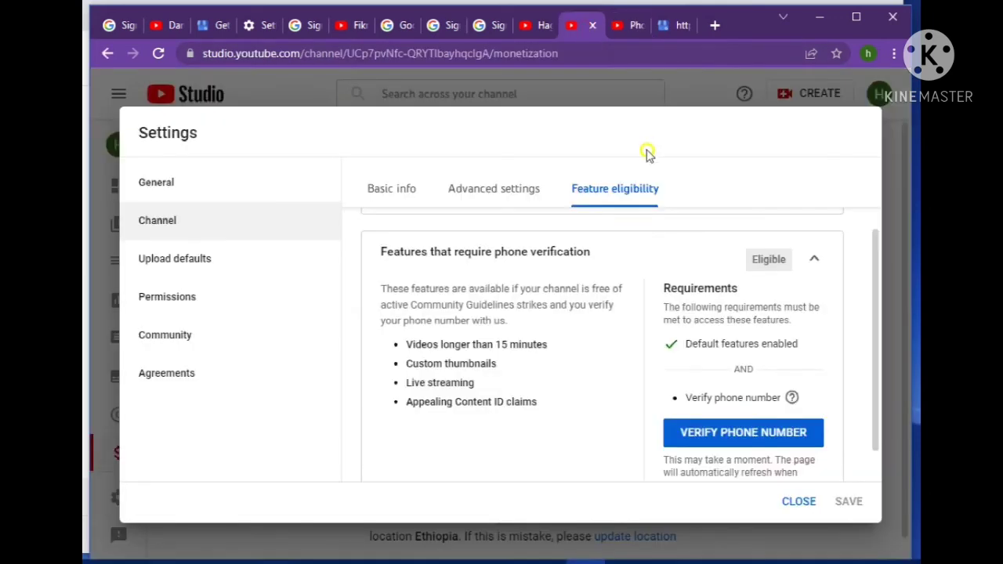
left_click(795, 502)
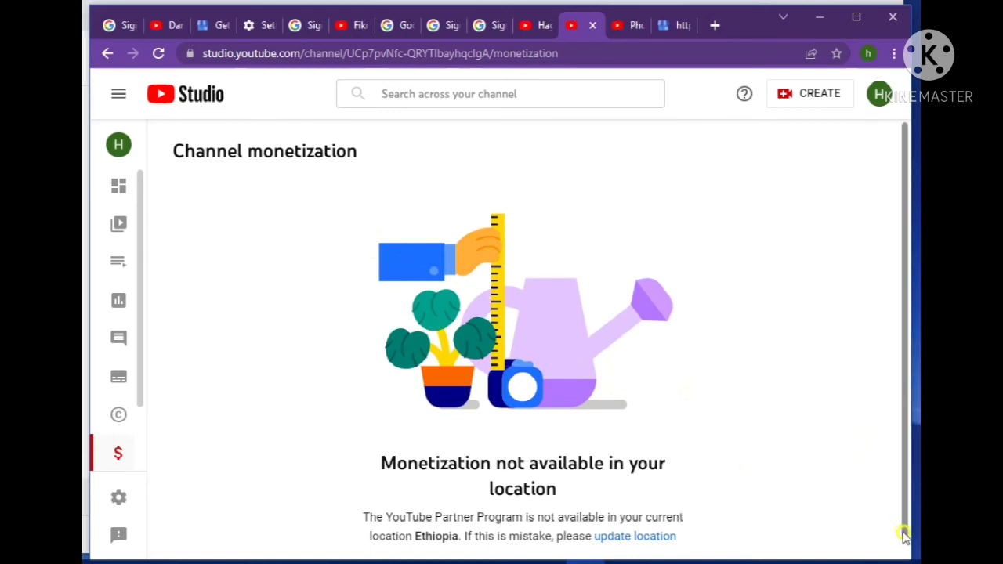
left_click(904, 558)
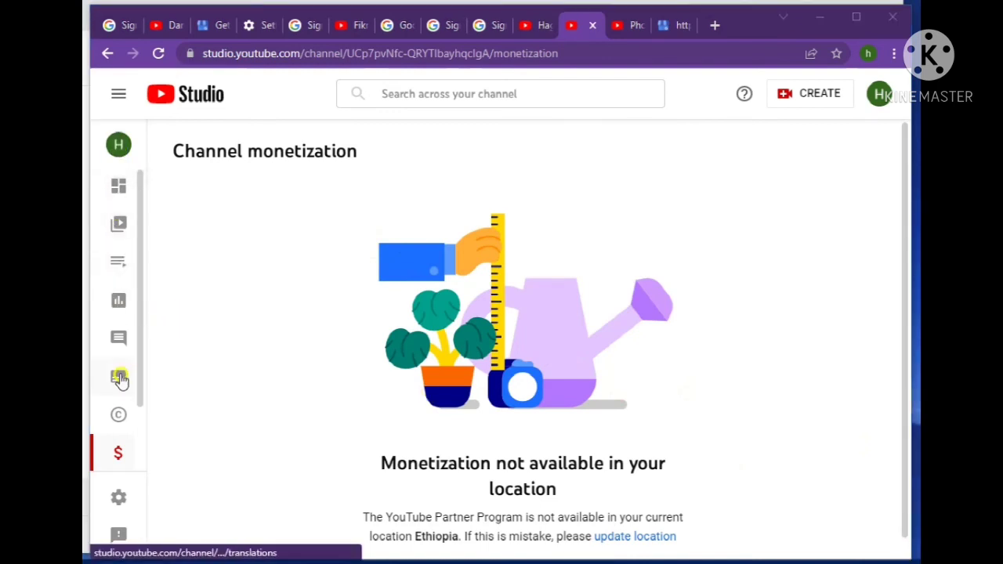
left_click(118, 499)
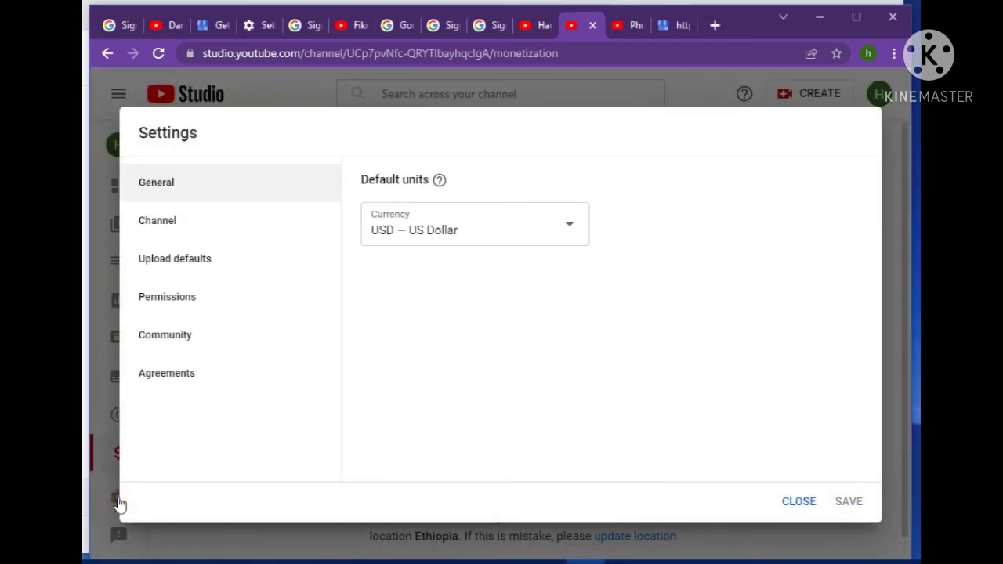
left_click(794, 497)
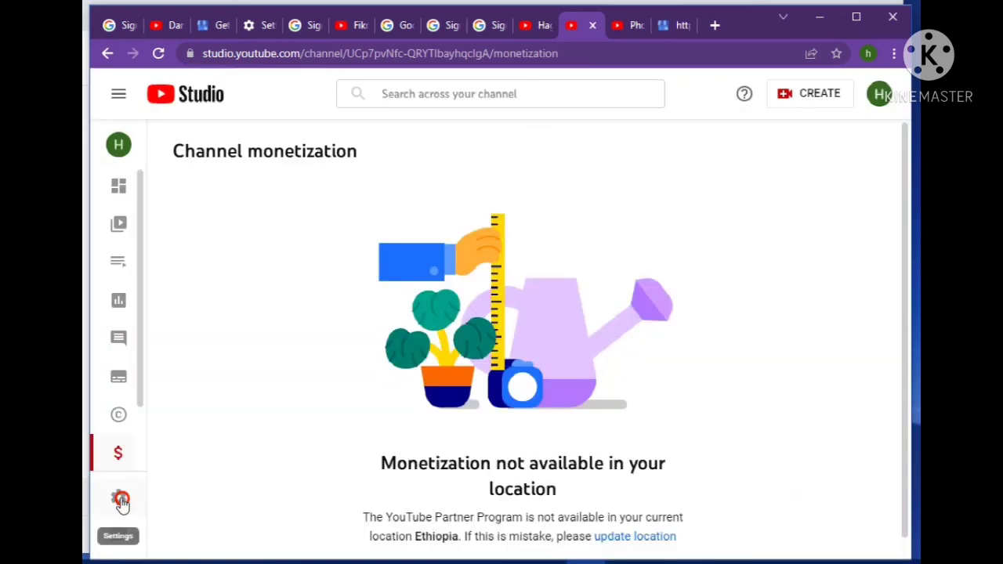
left_click(121, 497)
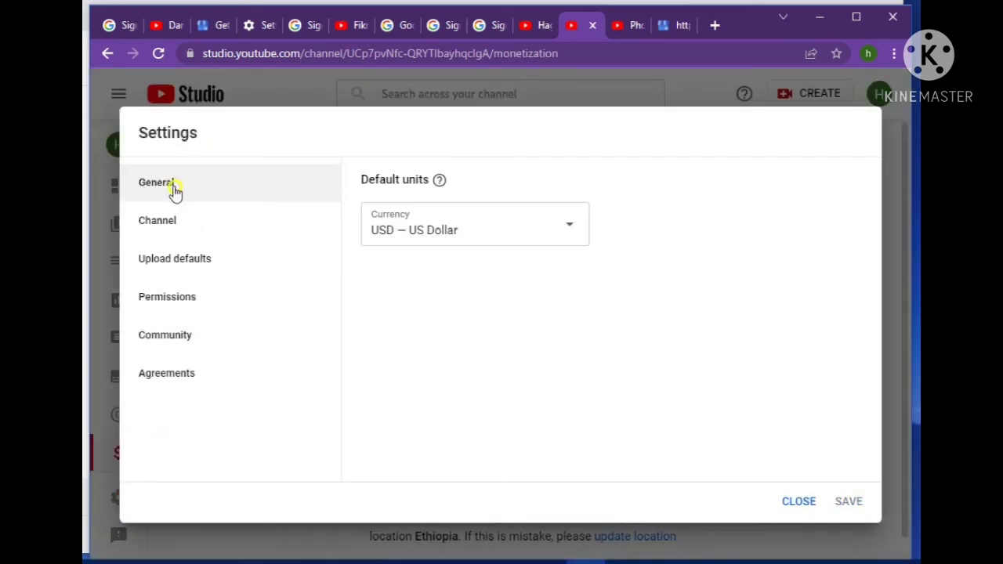
- Go to the Channel settings and browse the Country of residence list
left_click(161, 226)
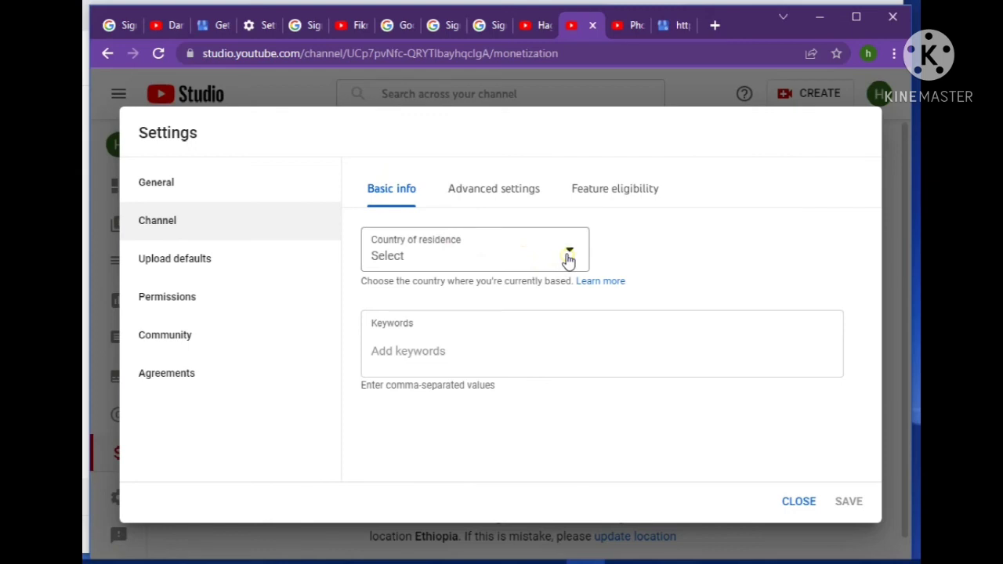
left_click(567, 257)
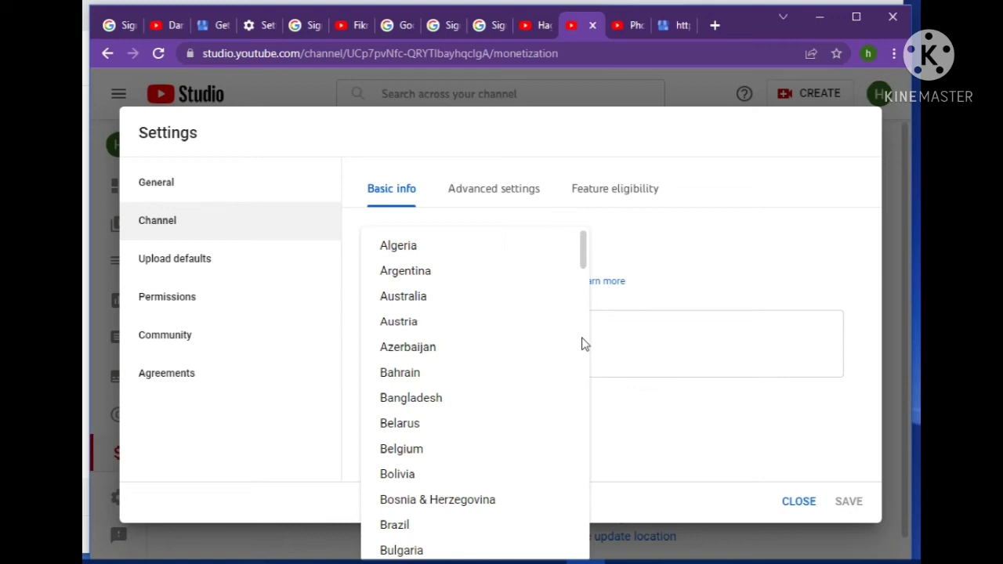
left_click(582, 343)
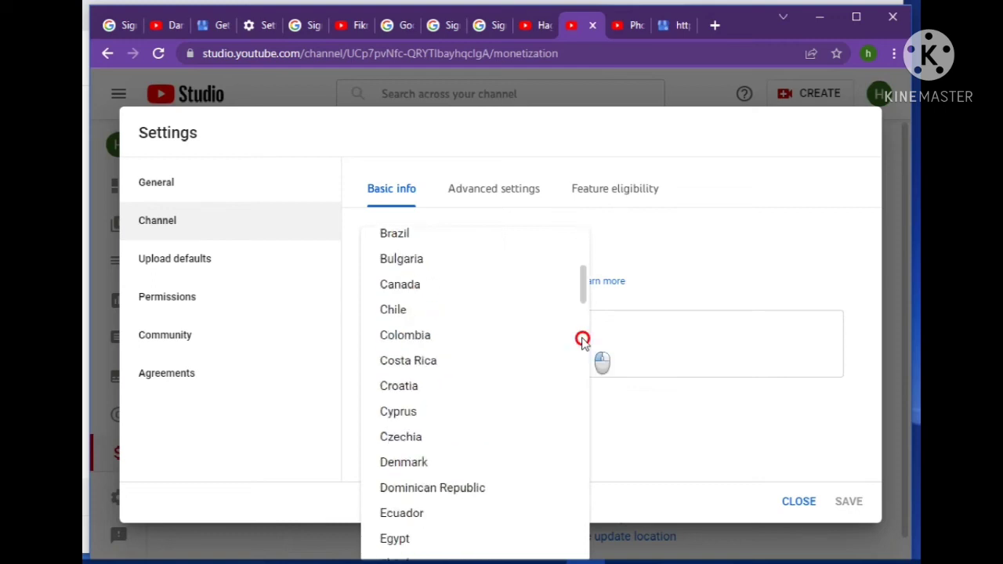
left_click(582, 343)
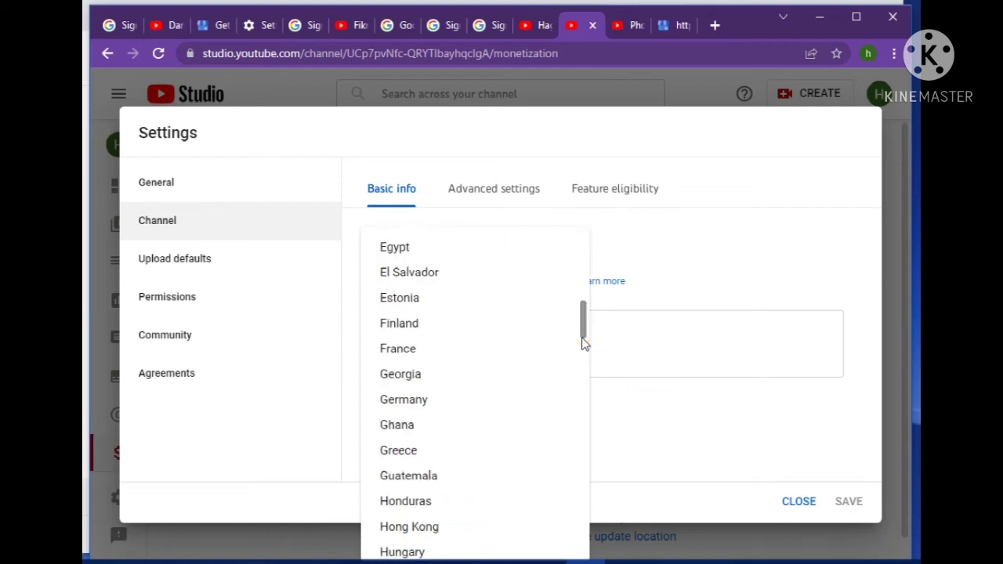
left_click(583, 261)
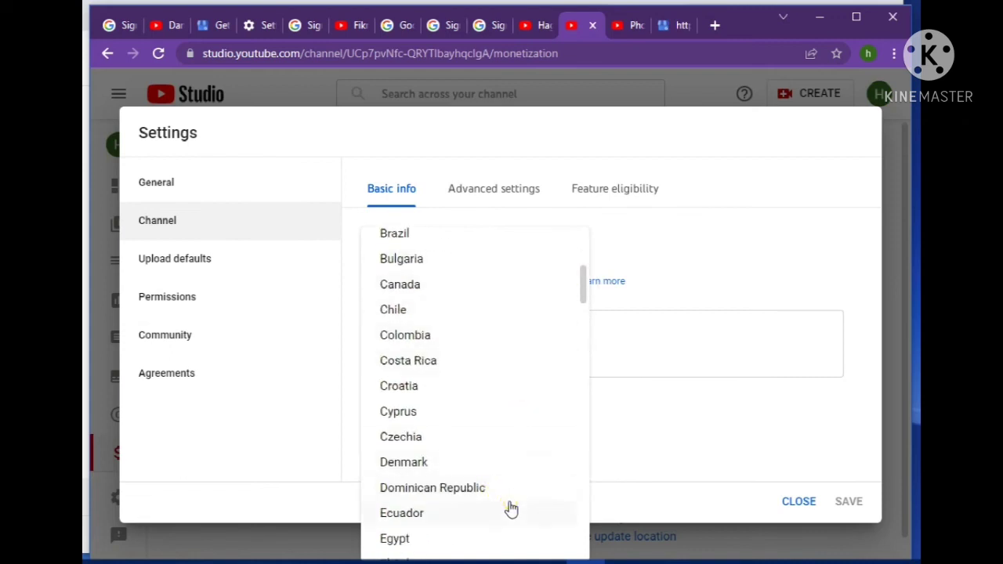
left_click(583, 537)
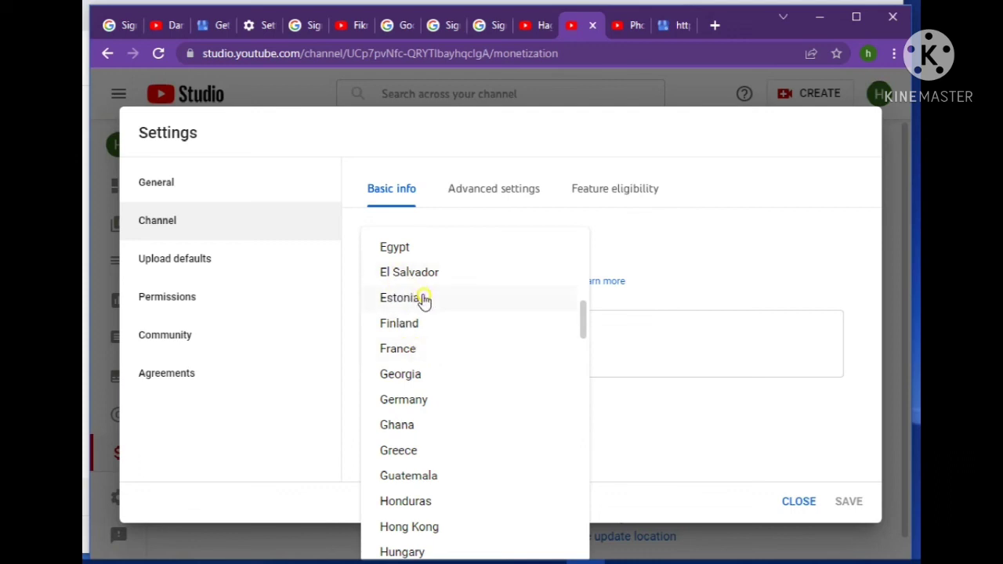
- Select Kenya as the country of residence and save it
scroll(583, 260, "up", 8)
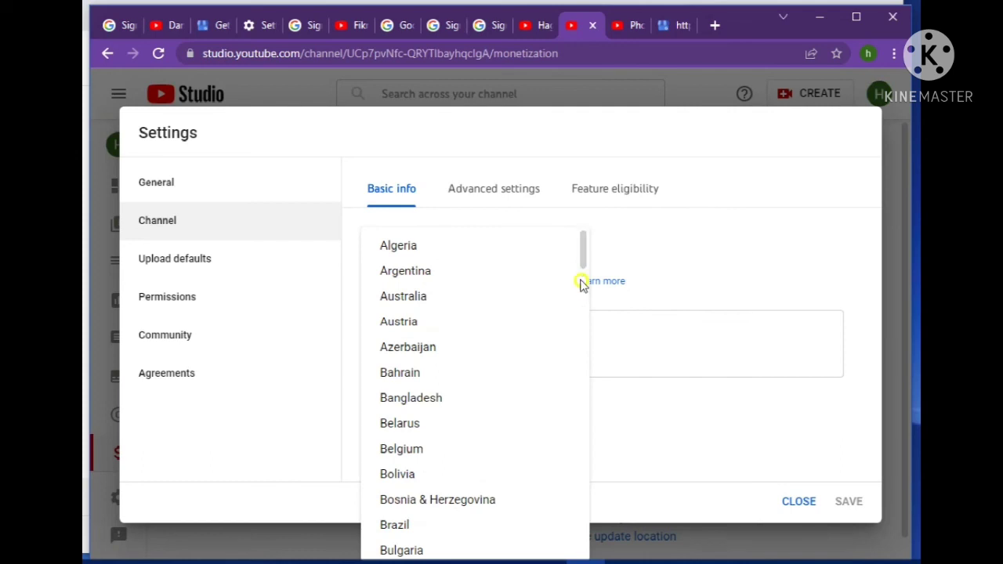
left_click(585, 289)
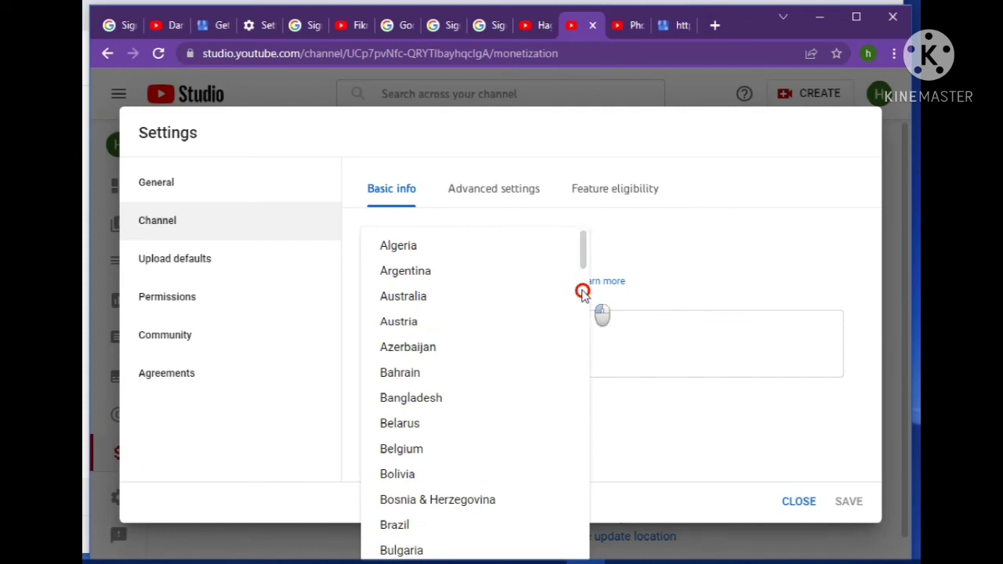
left_click(584, 414)
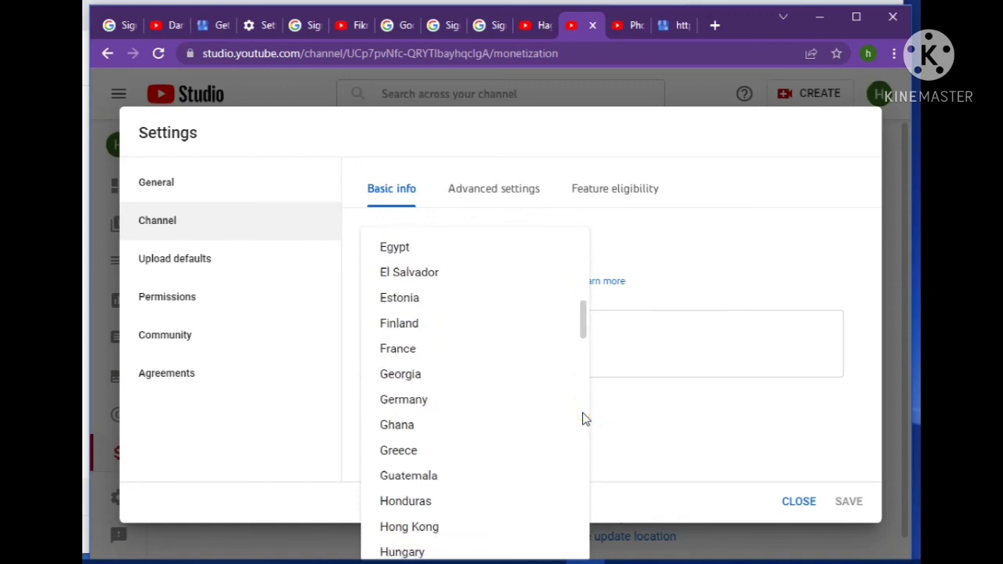
left_click(582, 414)
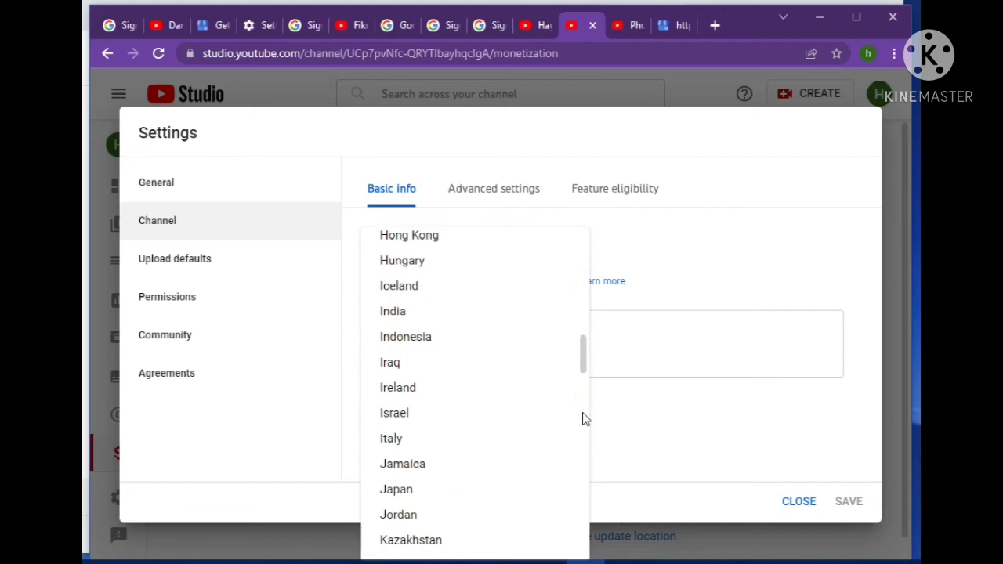
left_click(582, 413)
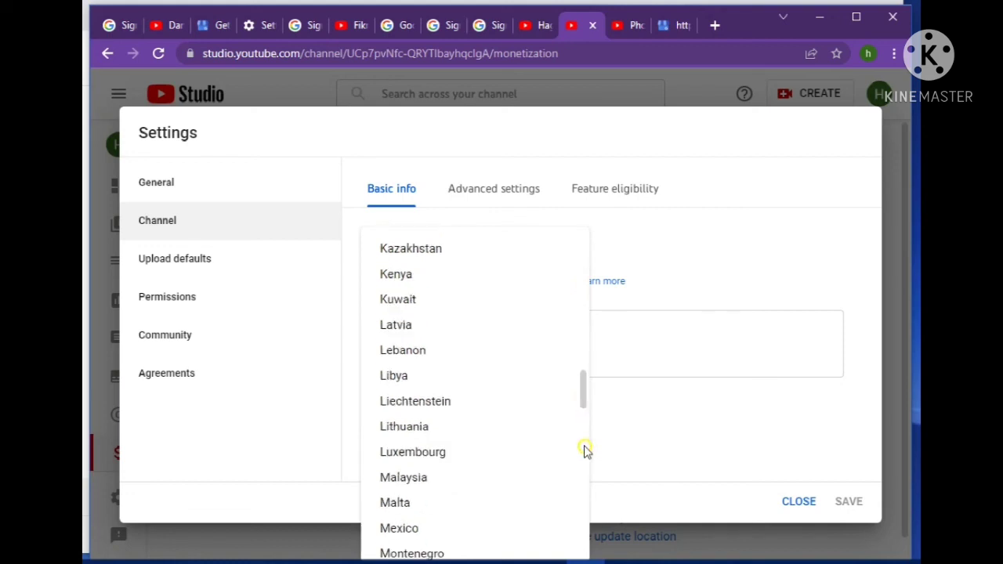
left_click(584, 446)
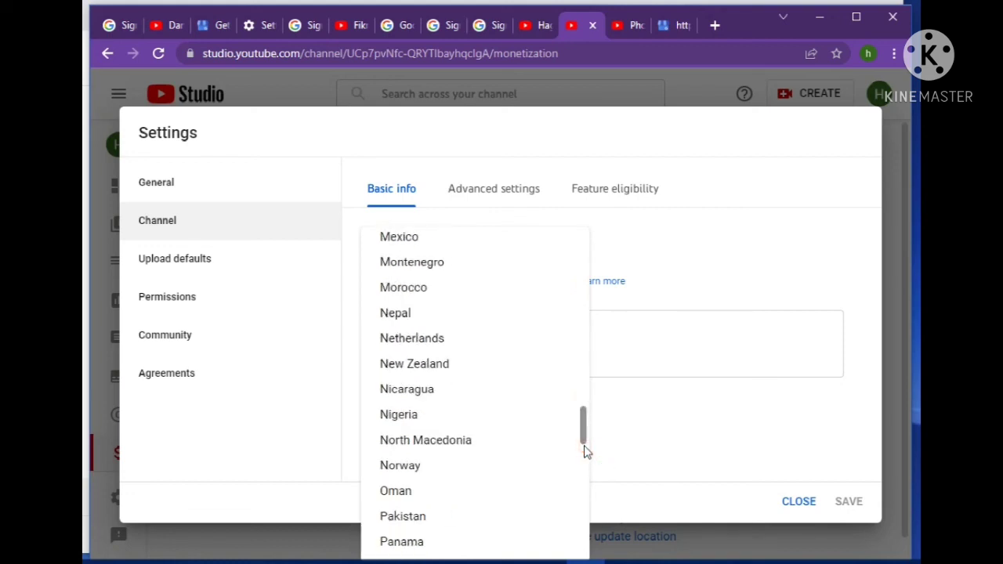
left_click(584, 352)
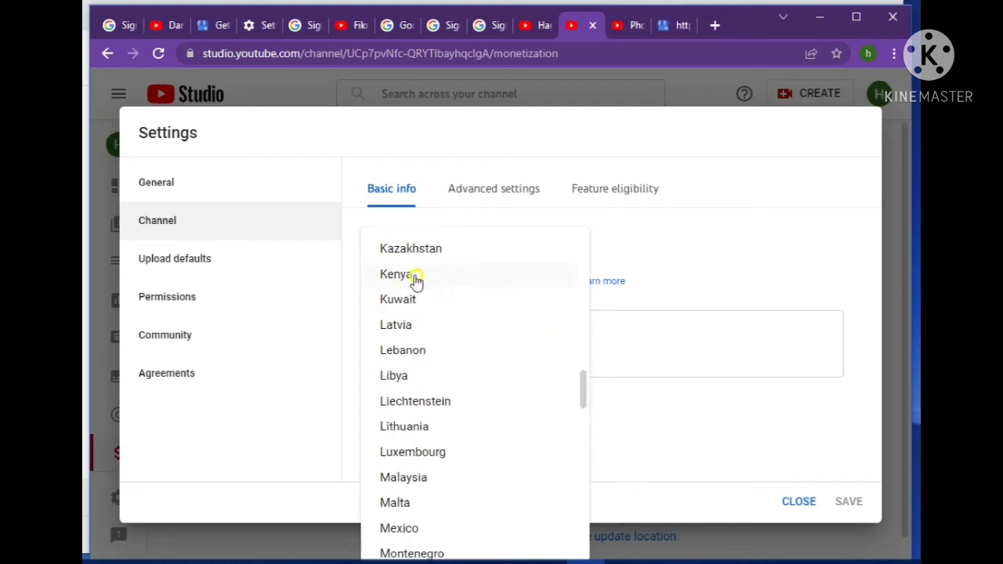
left_click(413, 276)
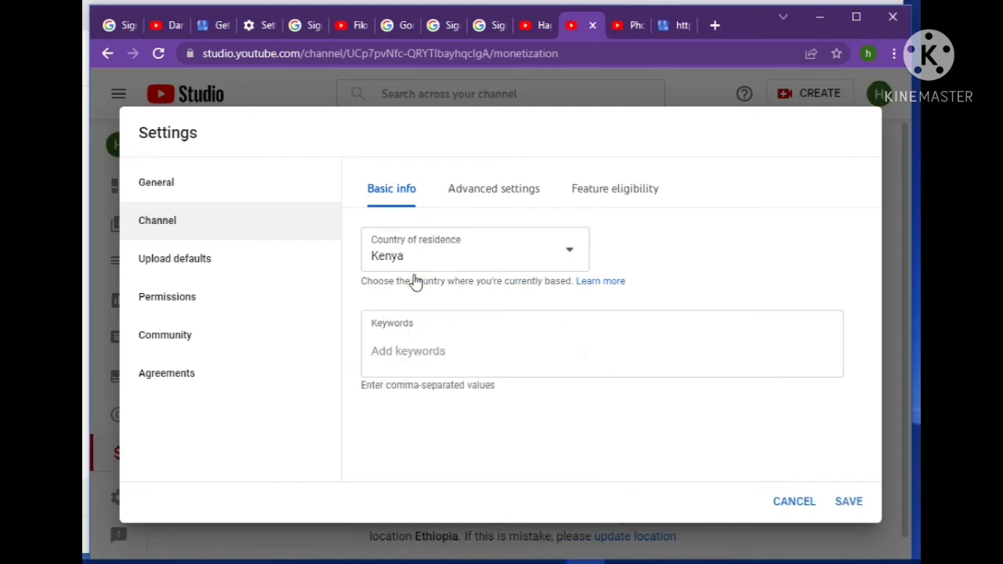
left_click(849, 499)
- Confirm the Kenya residence and reload the Channel monetization page
left_click(850, 499)
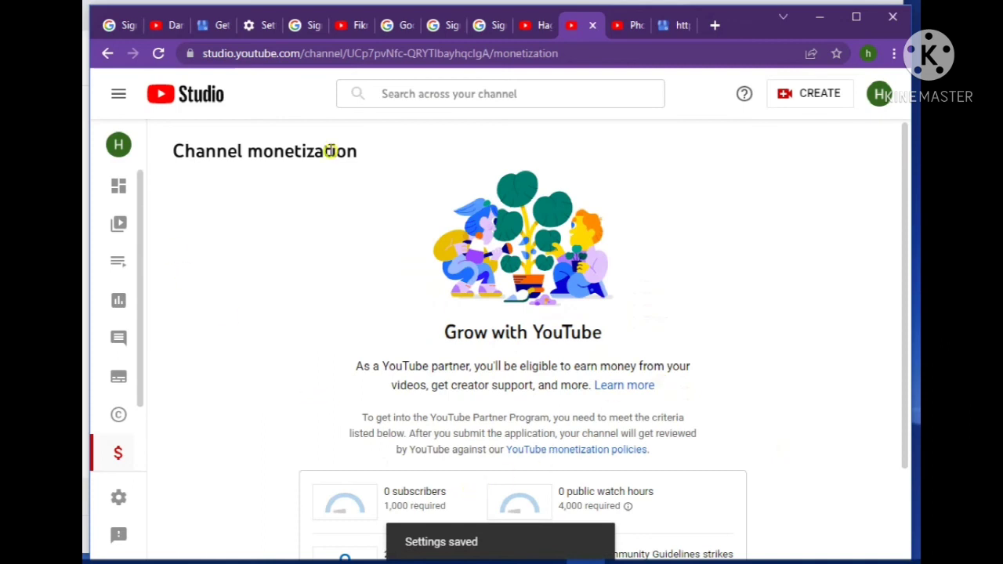
left_click(122, 383)
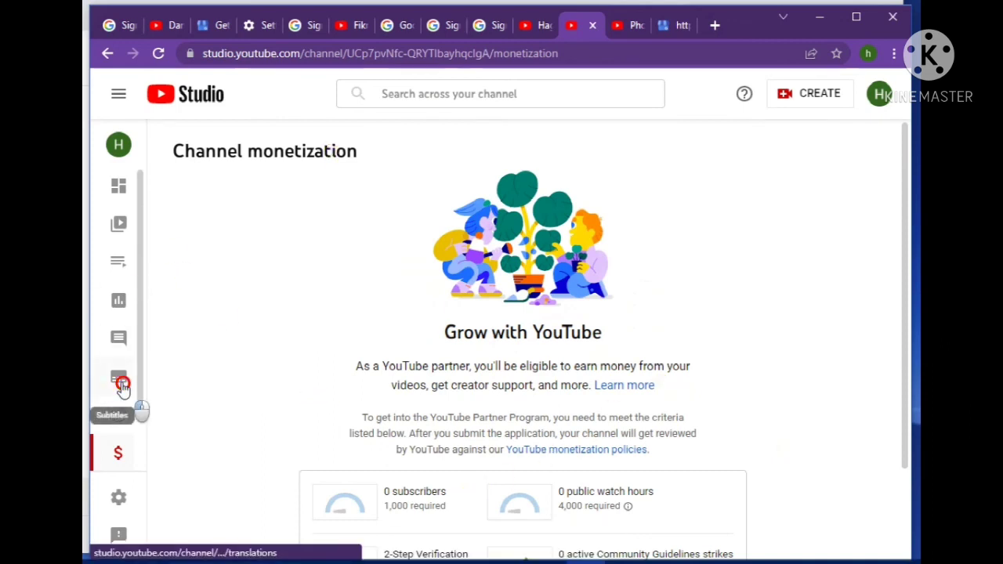
left_click(123, 457)
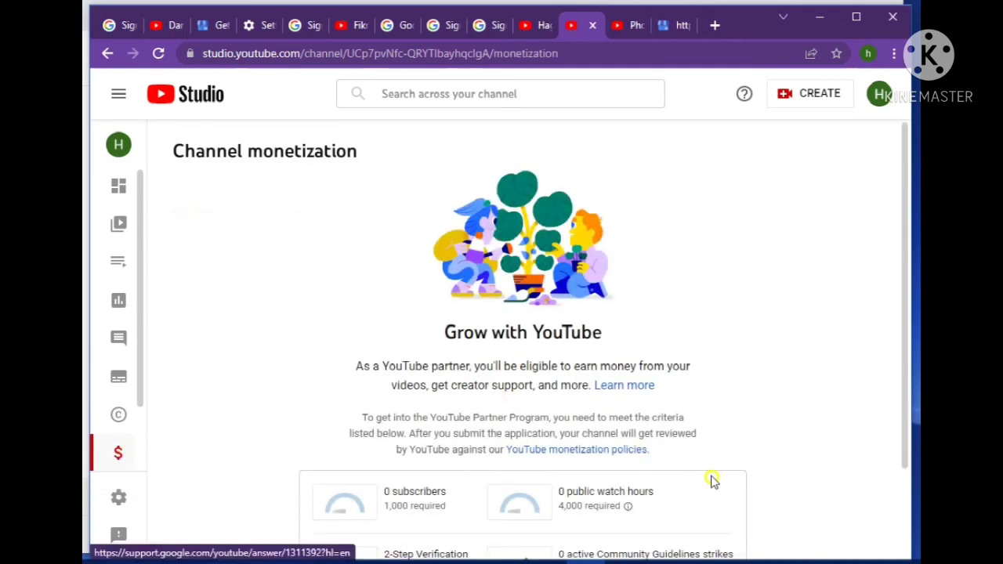
- Review the Partner Program criteria (0 of 1,000 subscribers, 0 of 4,000 watch hours), then view the empty Content list
left_click(902, 526)
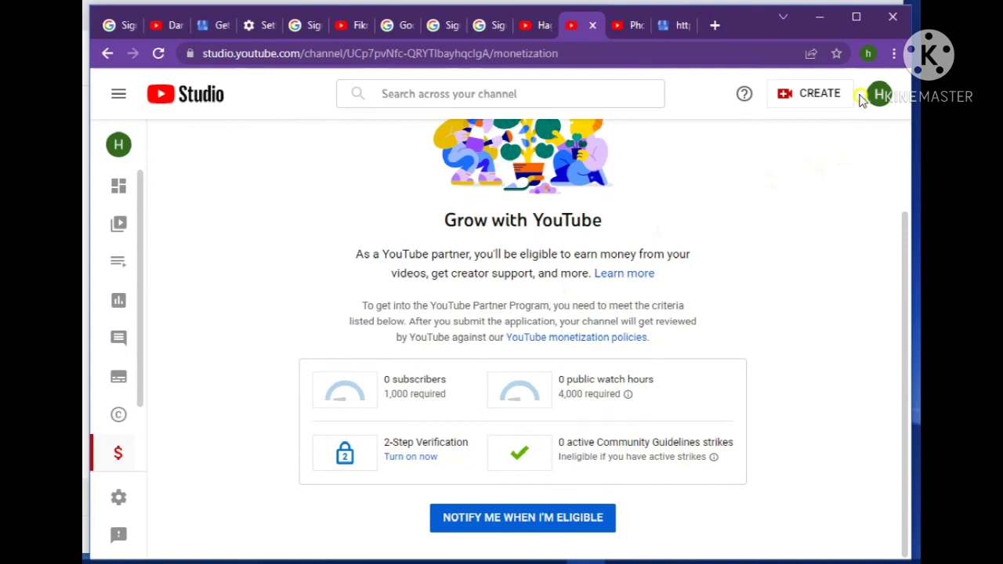
left_click(881, 109)
left_click(361, 370)
scroll(905, 167, "up", 2)
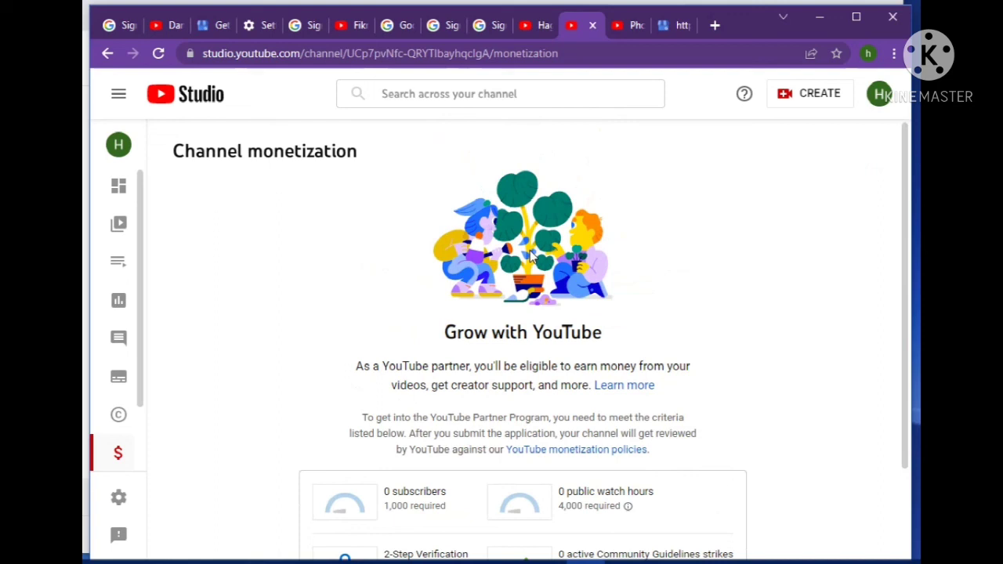
left_click(122, 232)
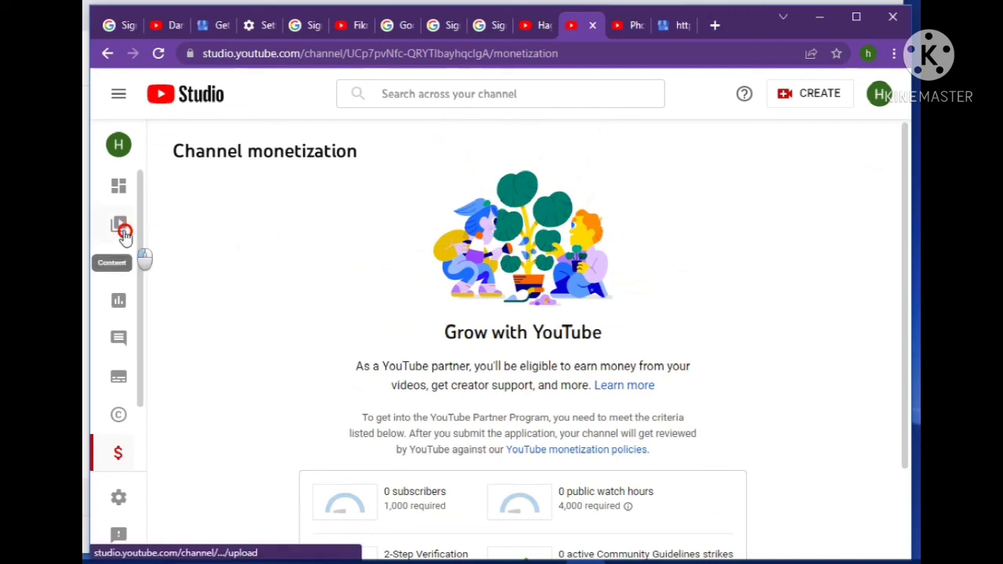